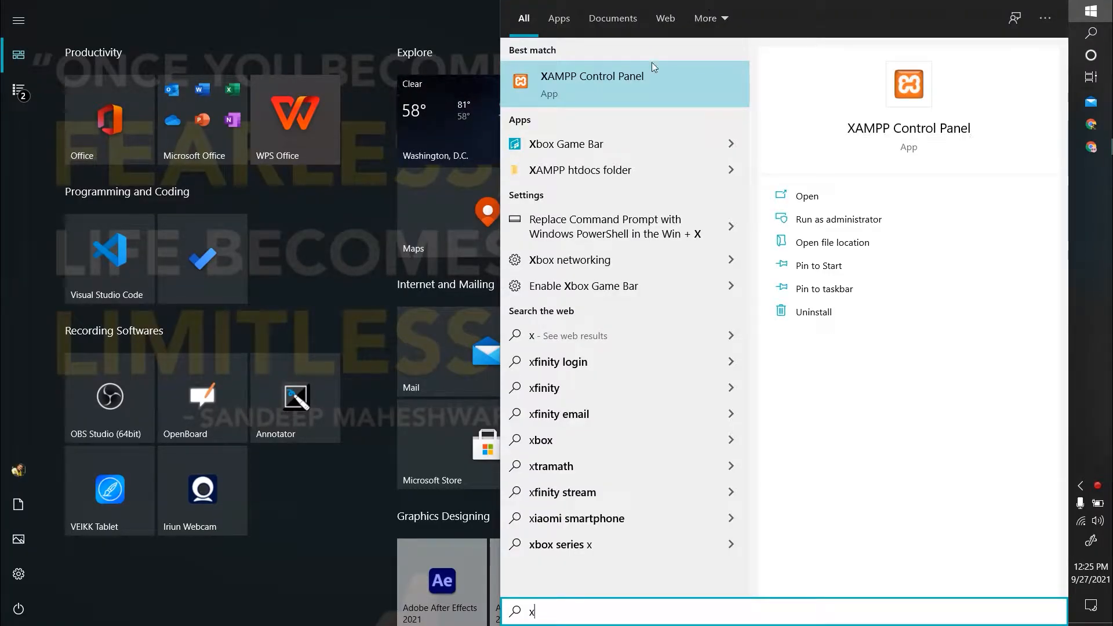
Launch XAMPP Control Panel from the Start menu search's best match.
click(628, 72)
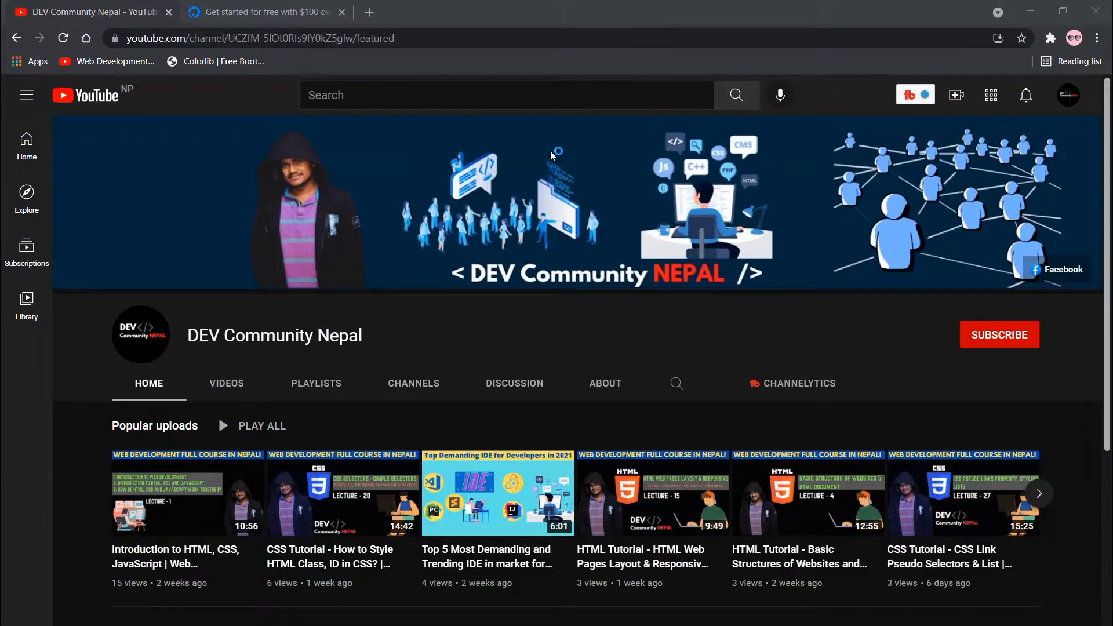
Start MySQL and Apache, allow mysqld on private networks, and minimise the control panel.
drag(233, 17, 588, 43)
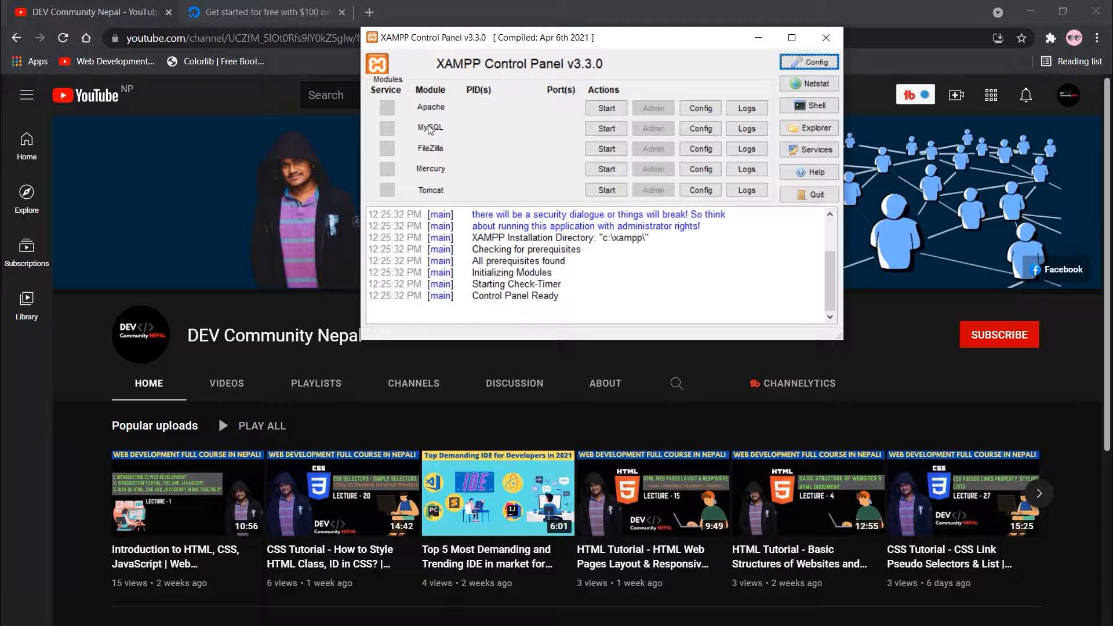
click(603, 129)
click(609, 110)
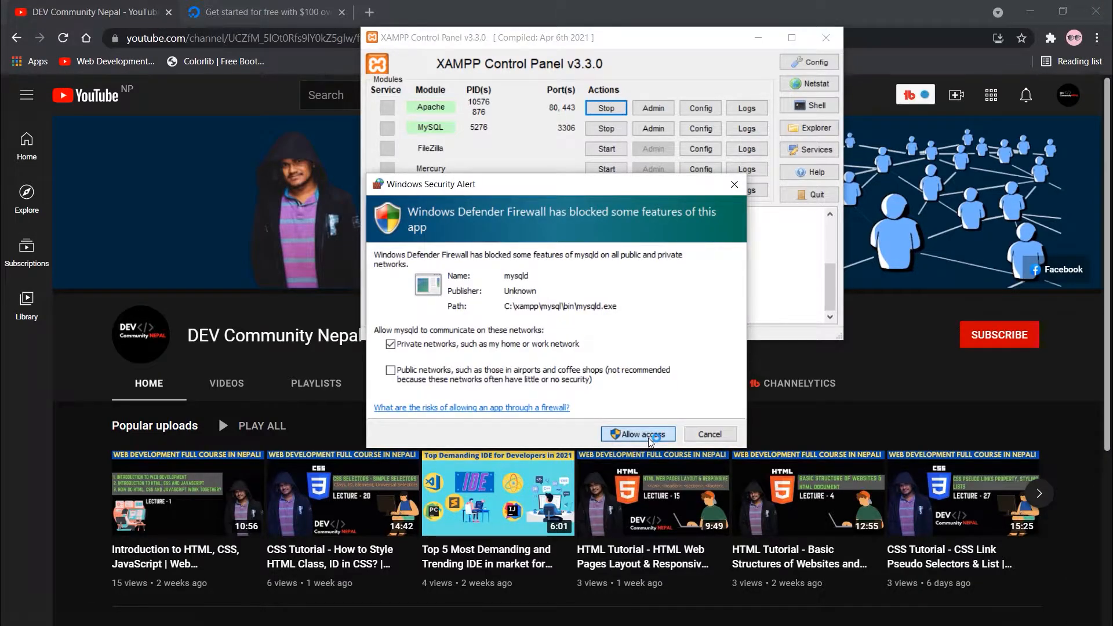
click(643, 435)
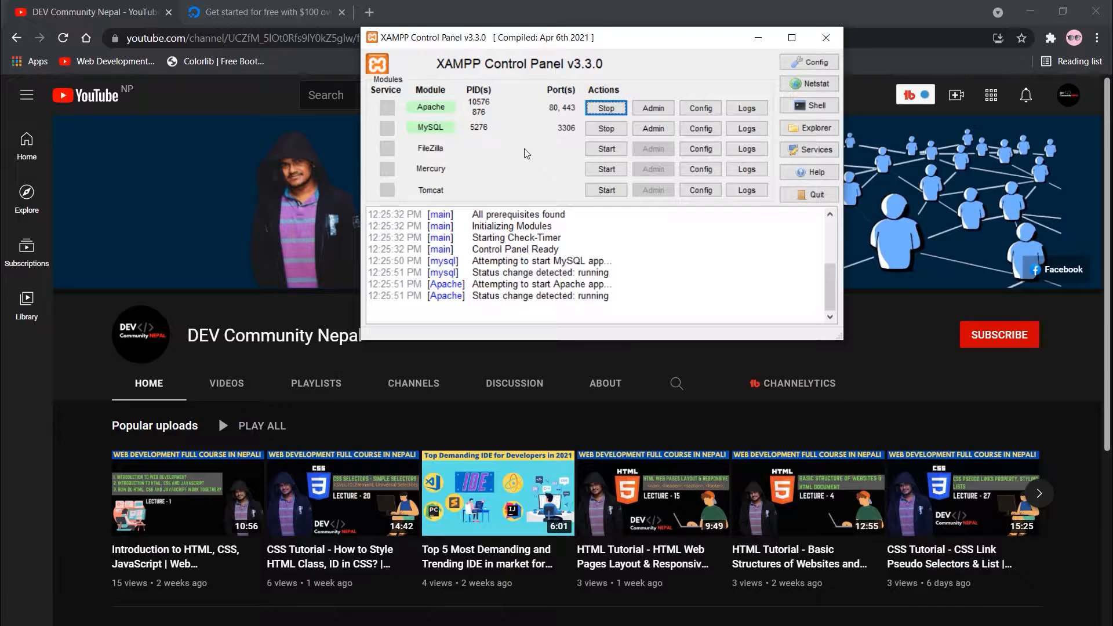
drag(593, 42, 606, 115)
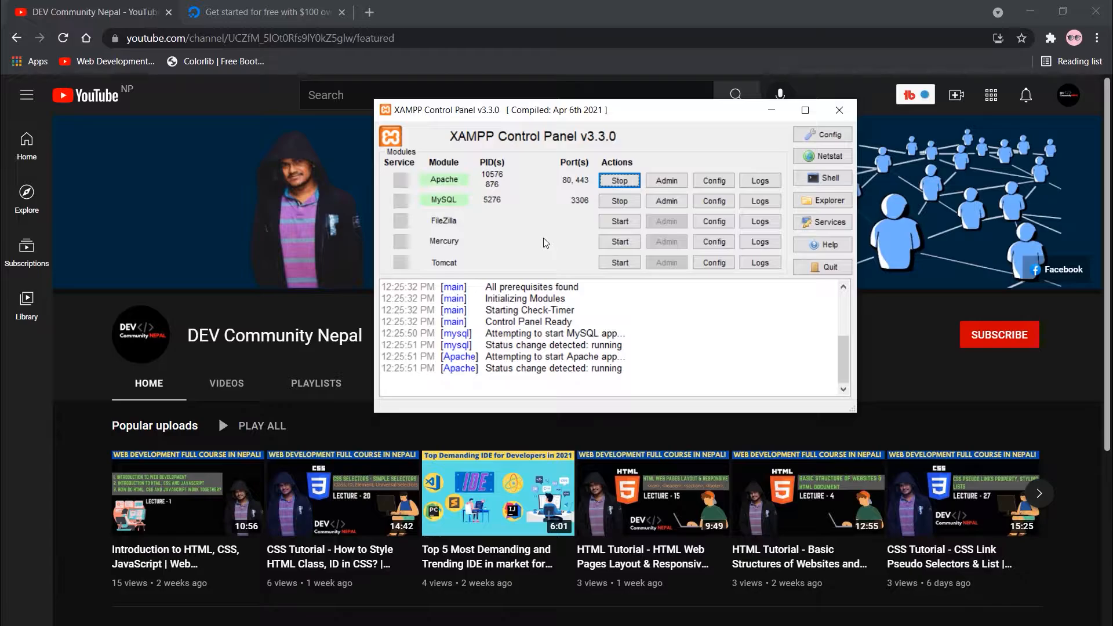
click(769, 116)
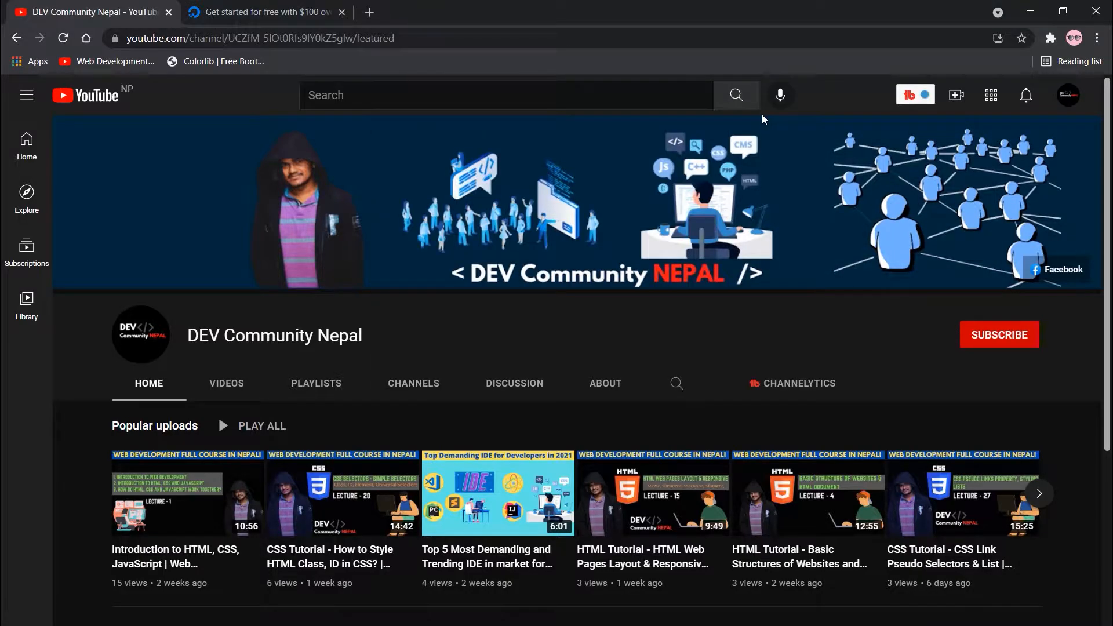
Browse in File Explorer to the C:\xampp\htdocs folder.
key(super+e)
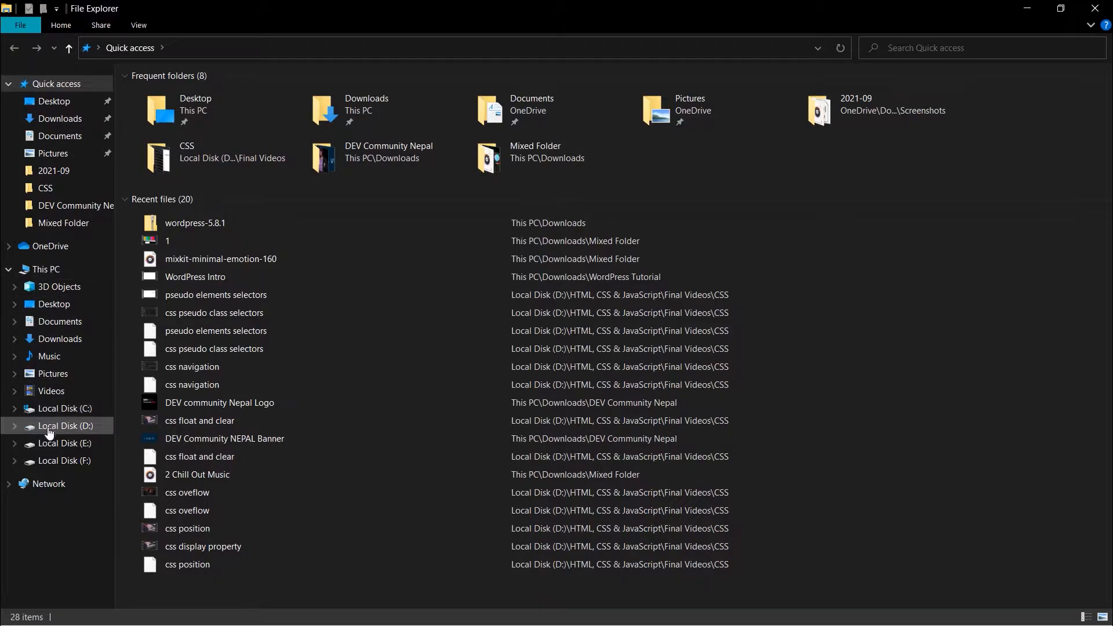
click(58, 409)
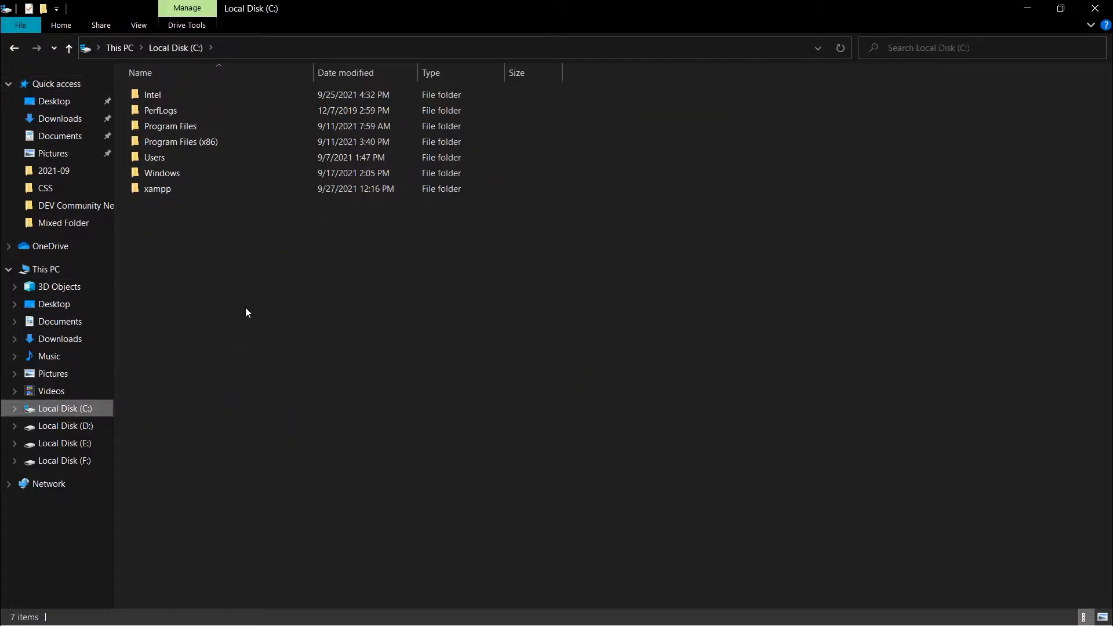
double_click(208, 190)
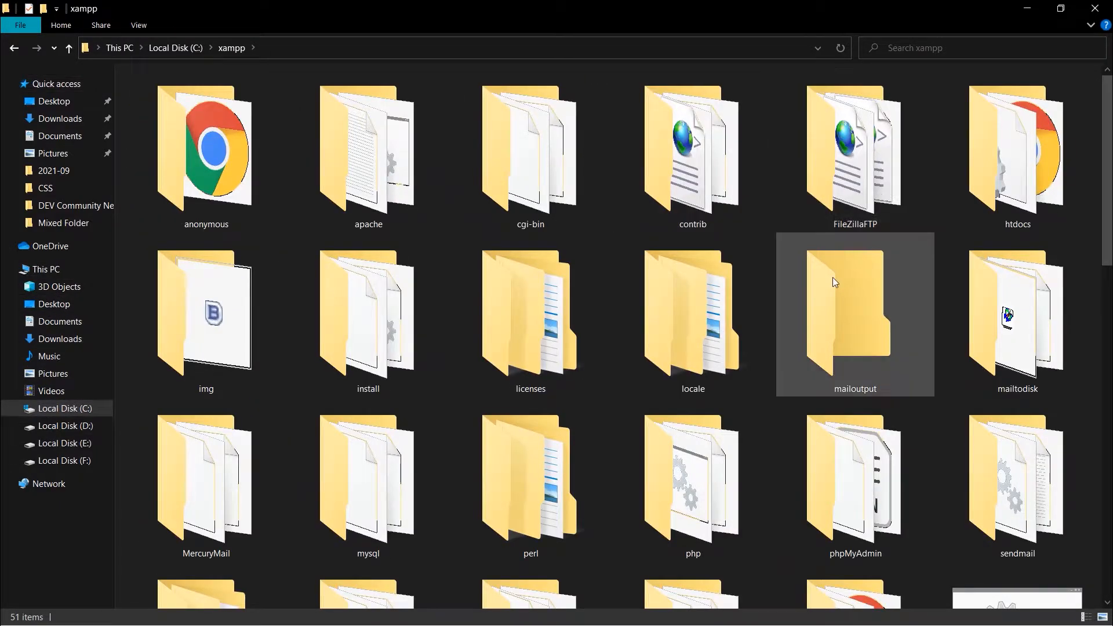
scroll(740, 406, down, 5)
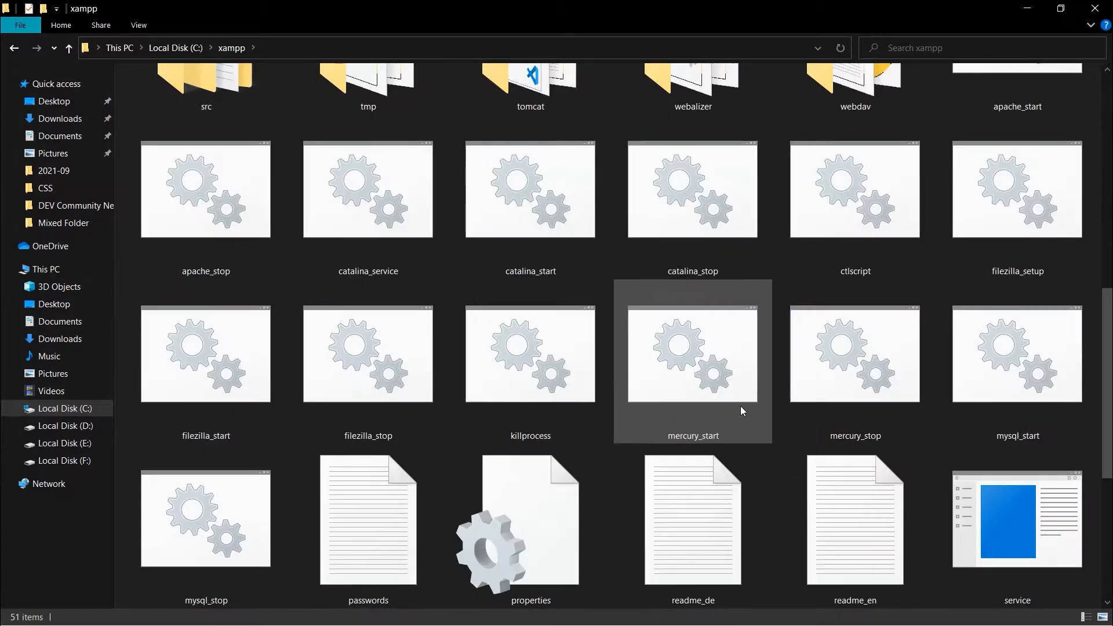
scroll(748, 415, up, 5)
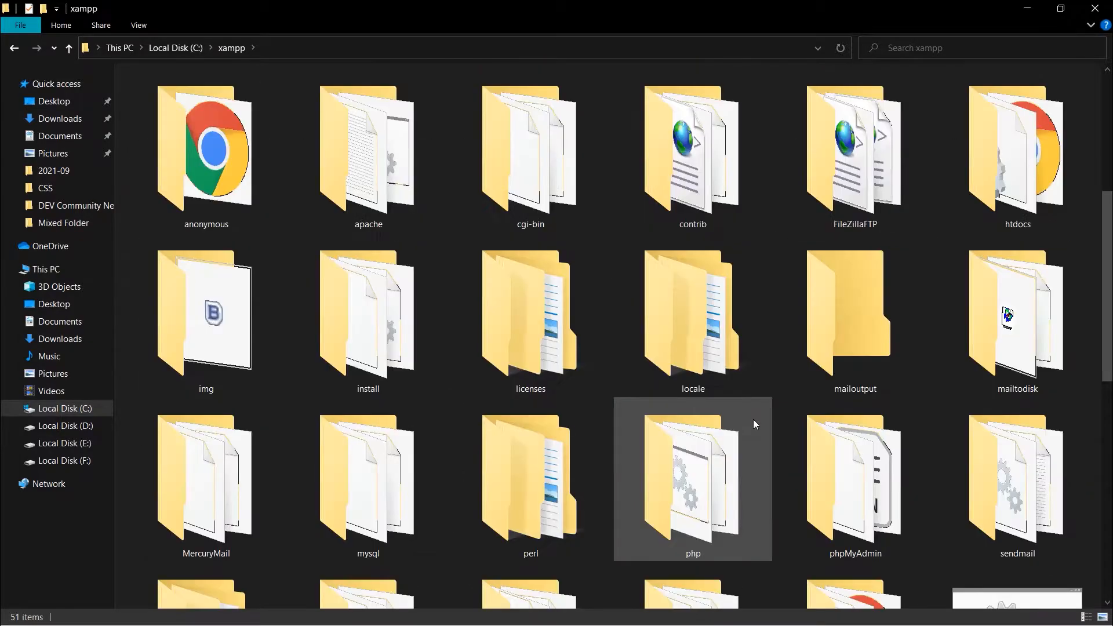
double_click(1025, 201)
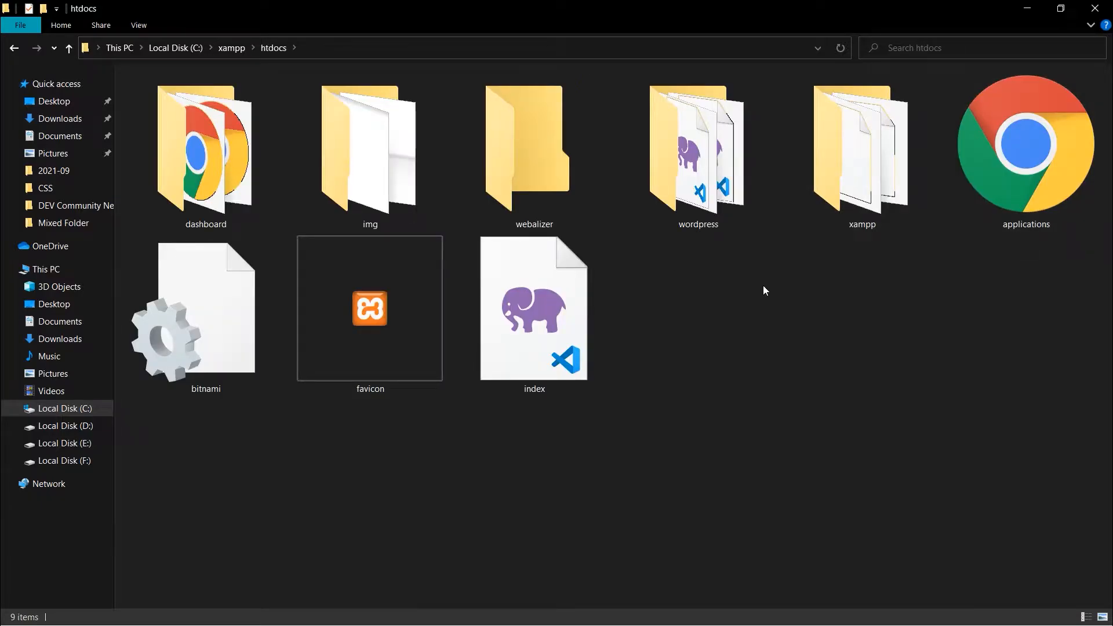
Rename the wordpress folder to 'Code With Sushant' and minimise Explorer.
click(714, 224)
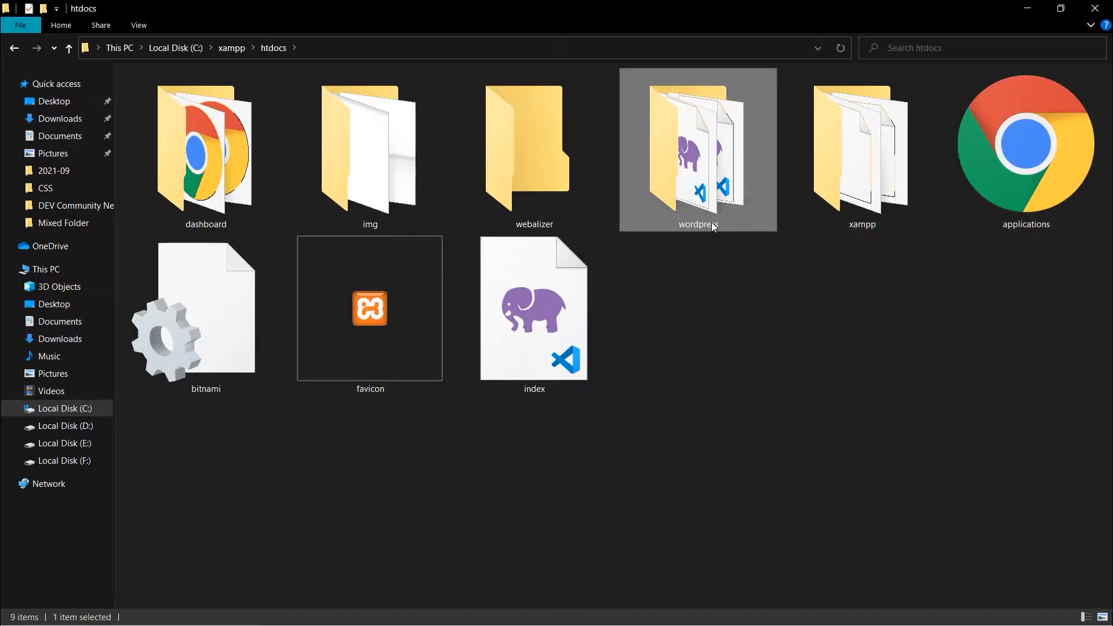
click(714, 224)
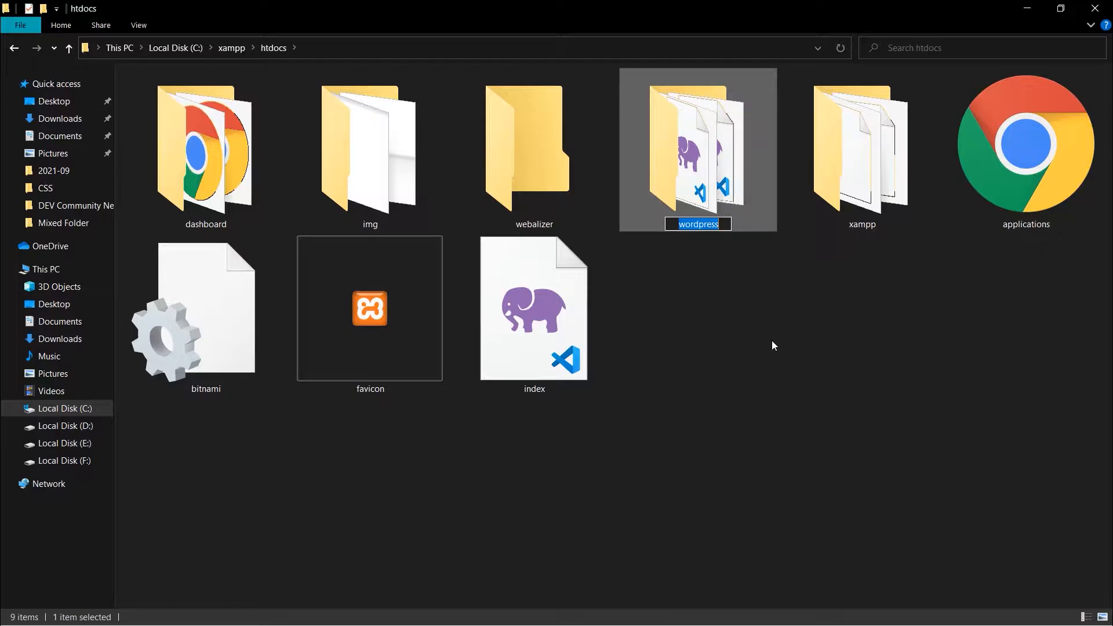
text(Co)
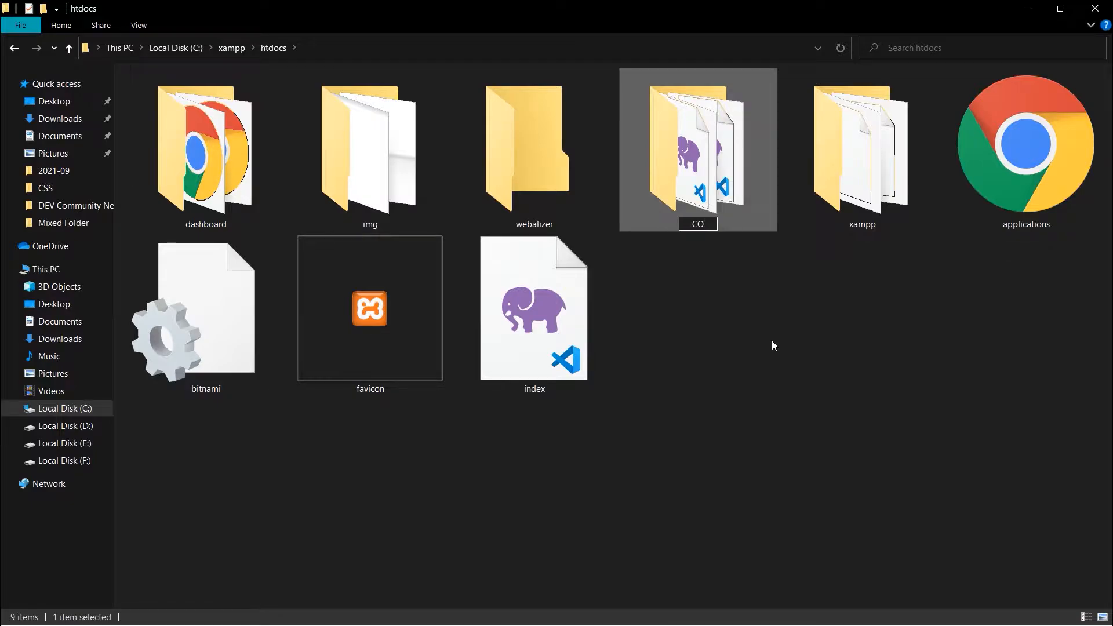
text(de With Sus)
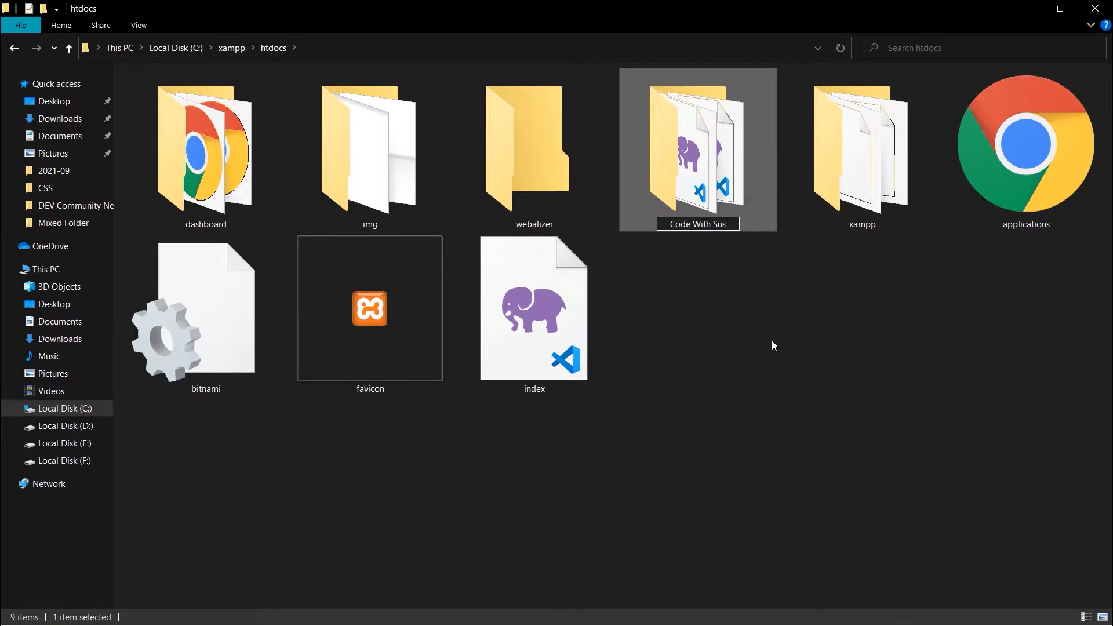
text(hant)
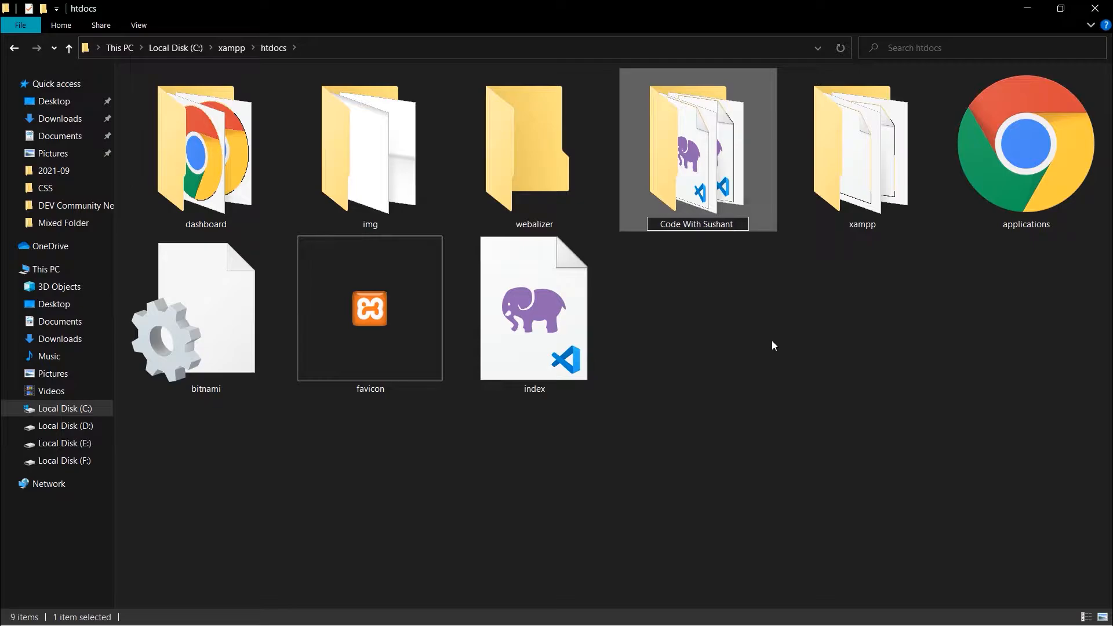
key(Return)
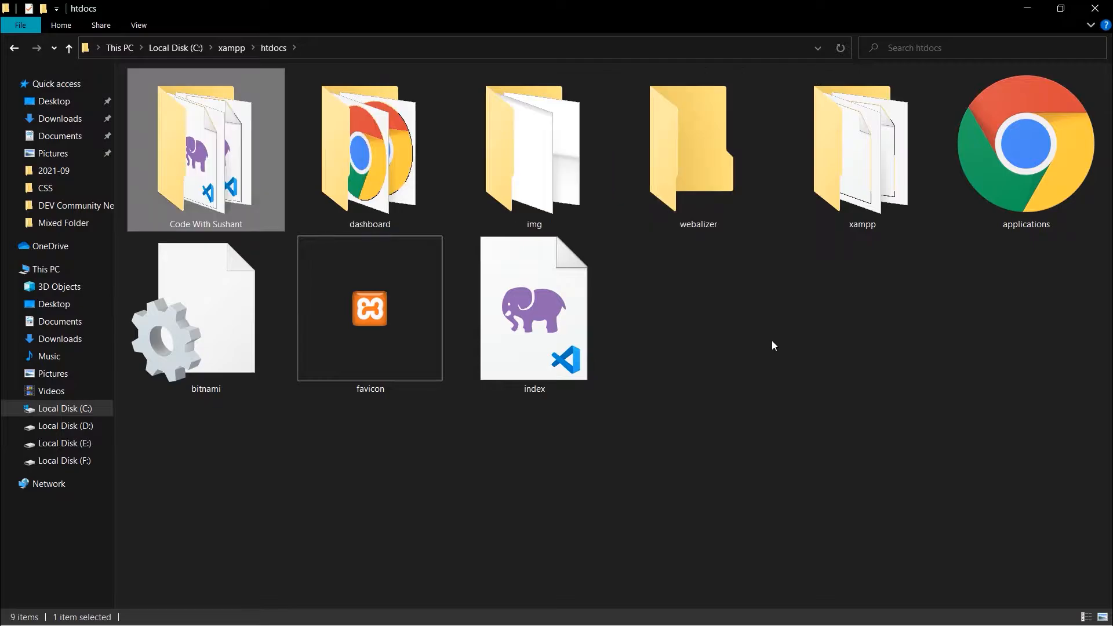
click(795, 346)
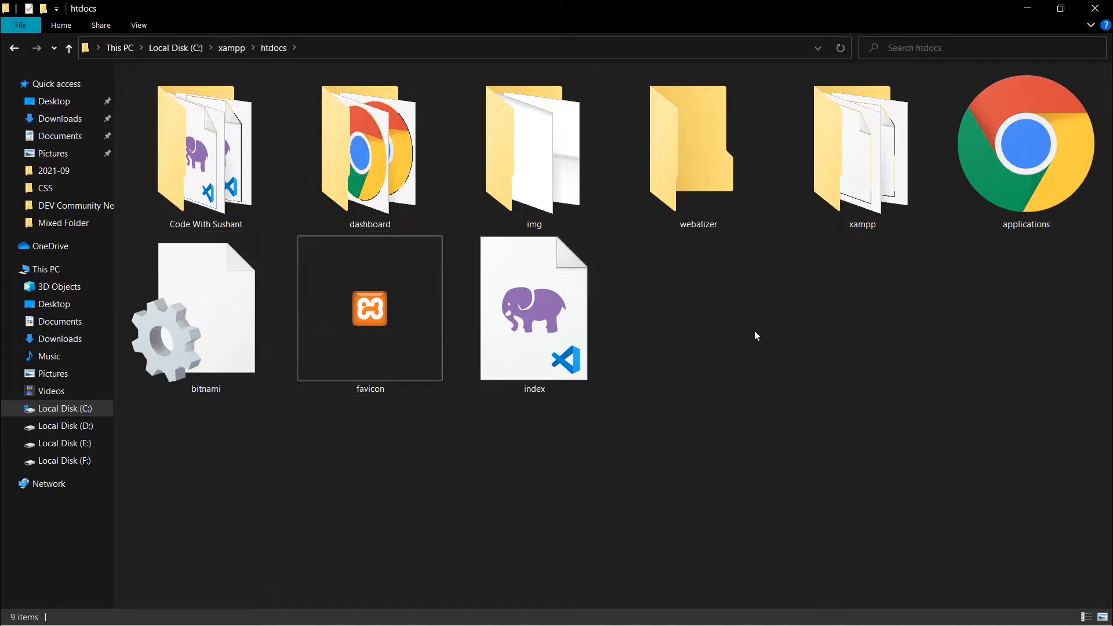
click(1027, 8)
Load localhost/Code With Sushant in Chrome's second tab.
click(322, 17)
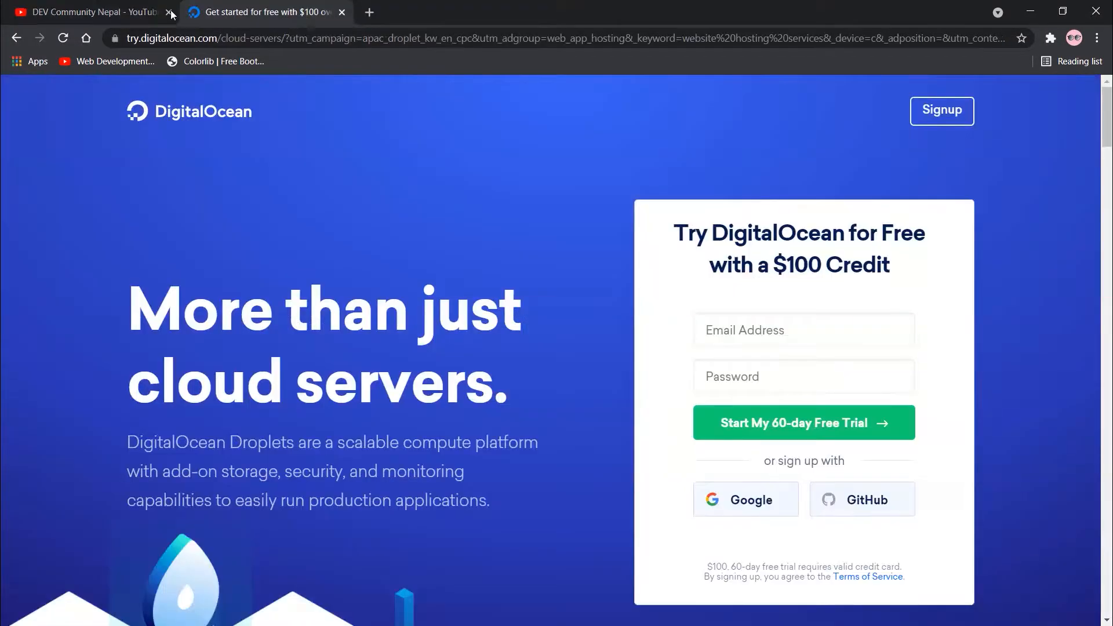
click(86, 38)
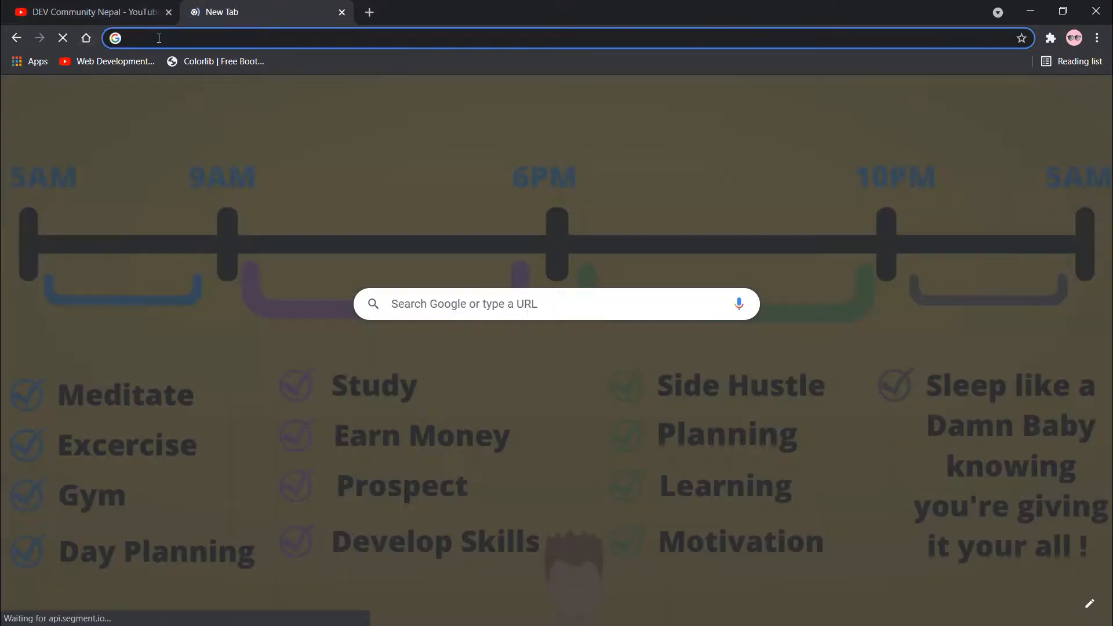
text(local)
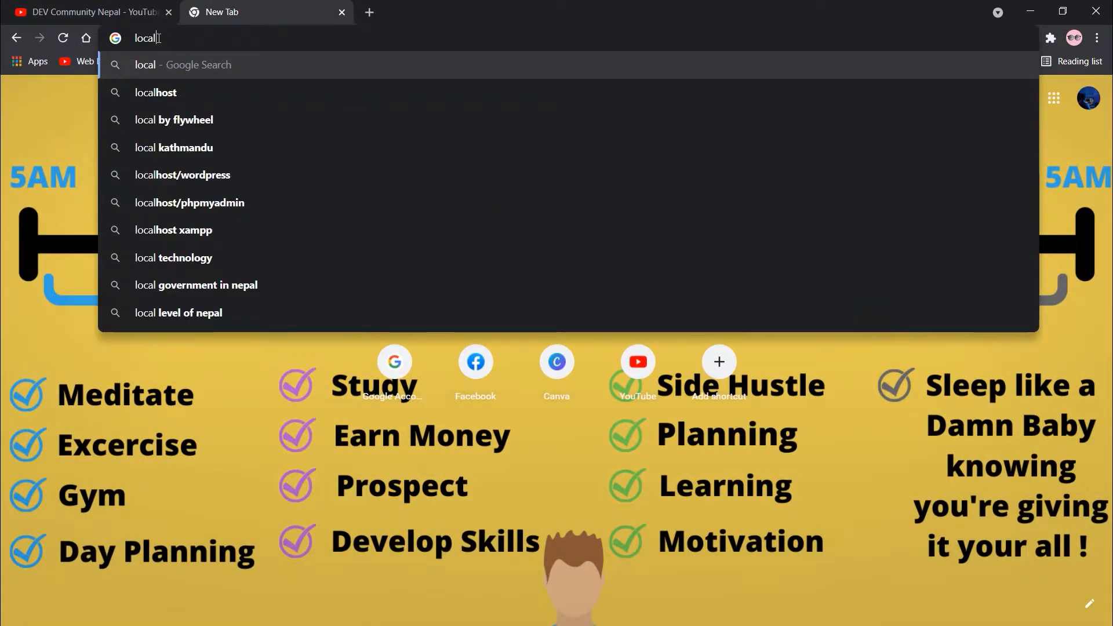
text(host/)
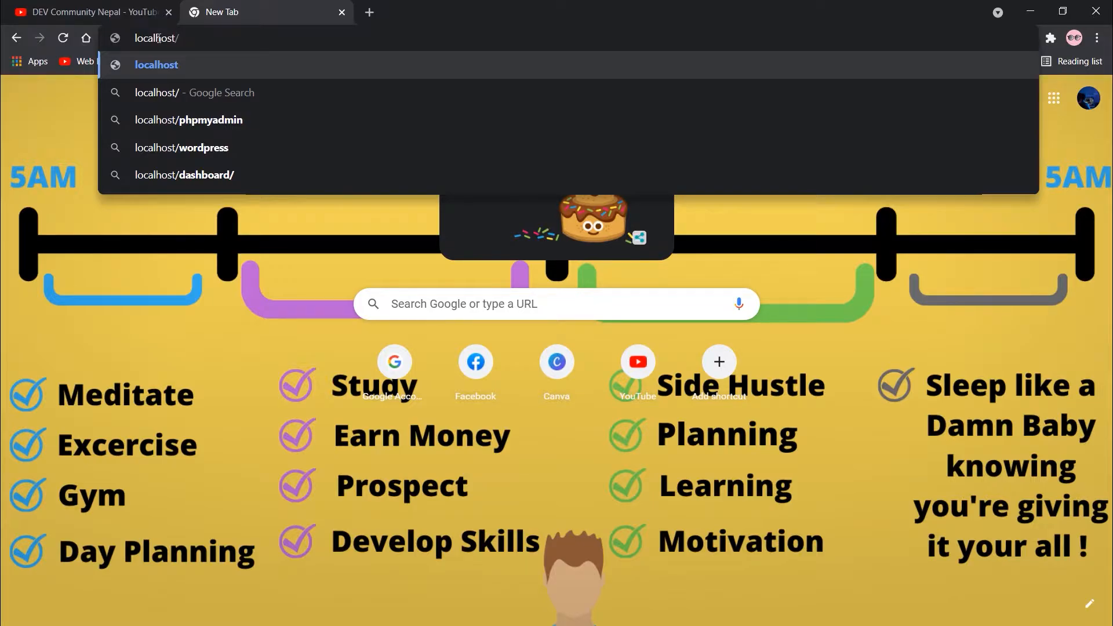
text(Code )
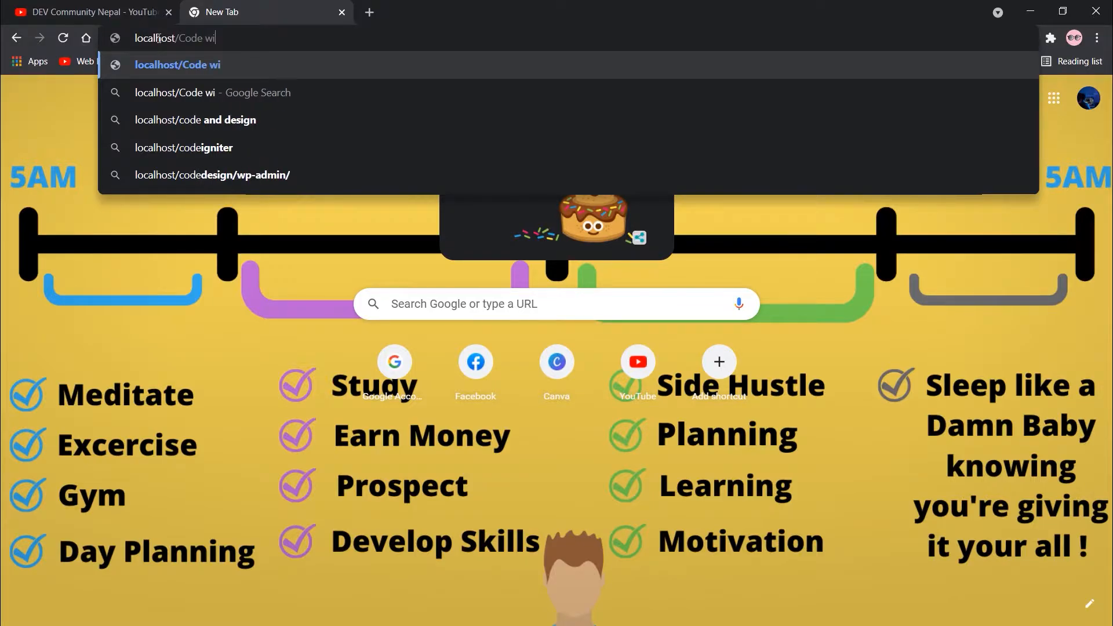
text(With Ss)
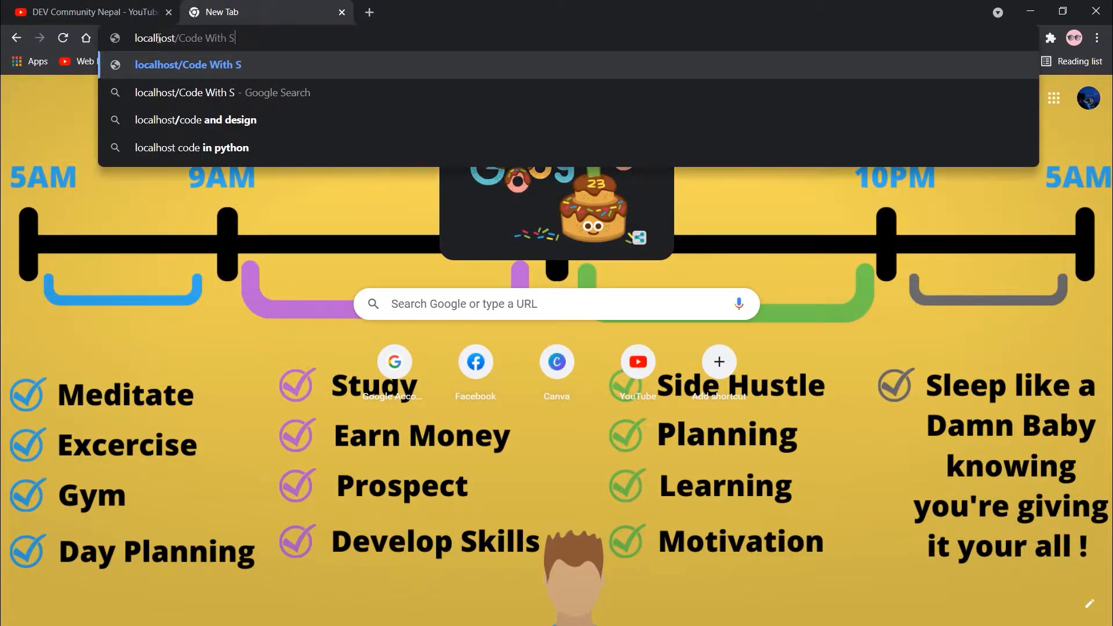
key(BackSpace)
key(BackSpace)
text(Sushant)
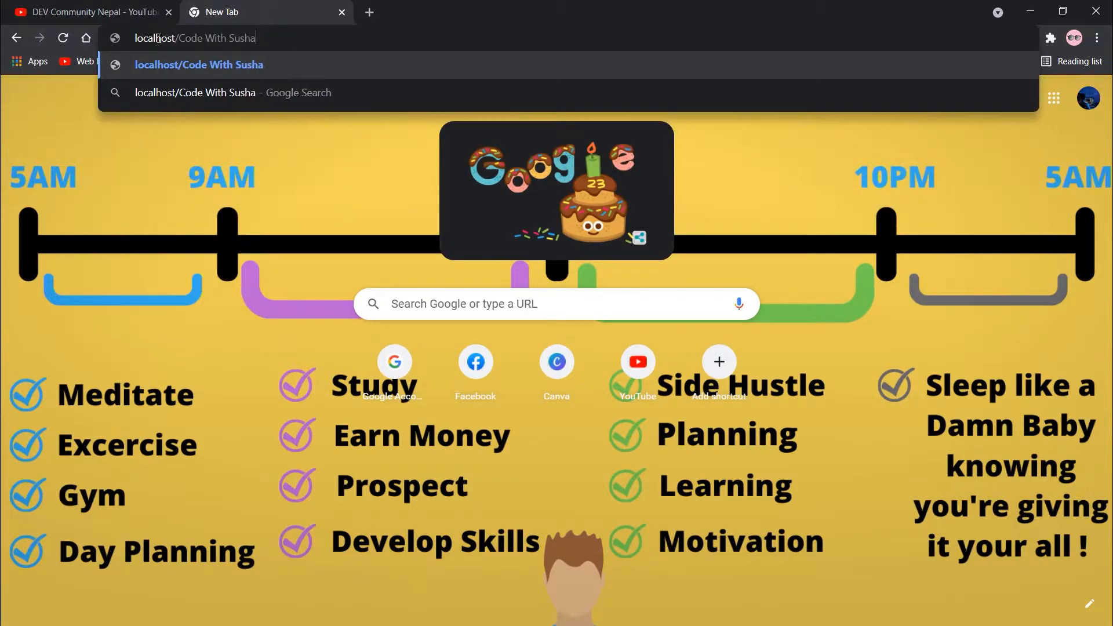
key(Return)
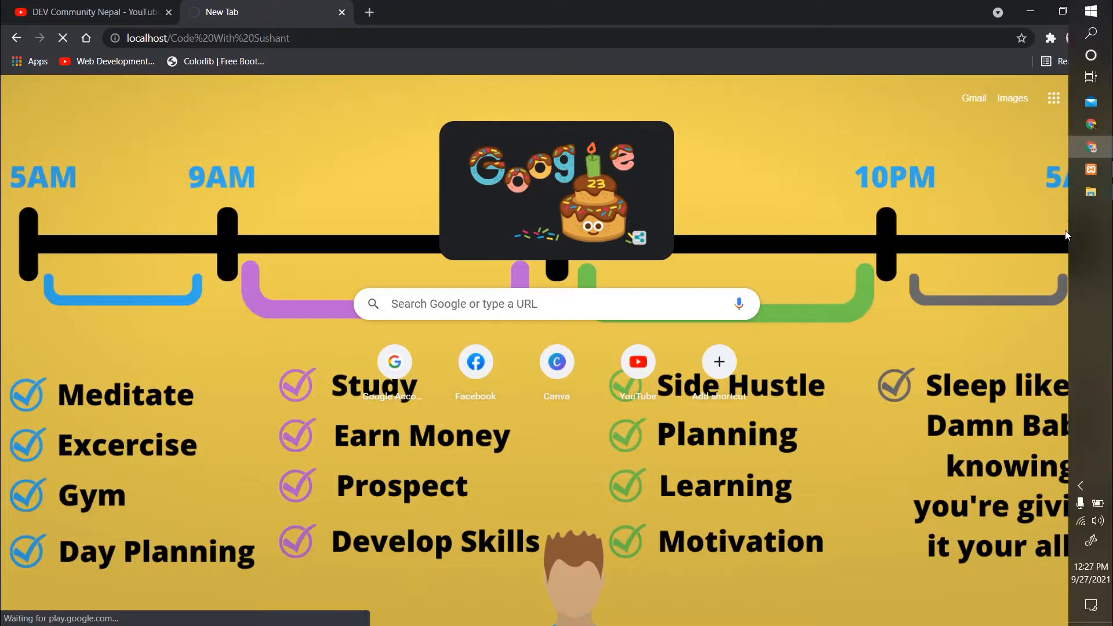
Bring the htdocs File Explorer window back from the taskbar.
mouse_move(1090, 196)
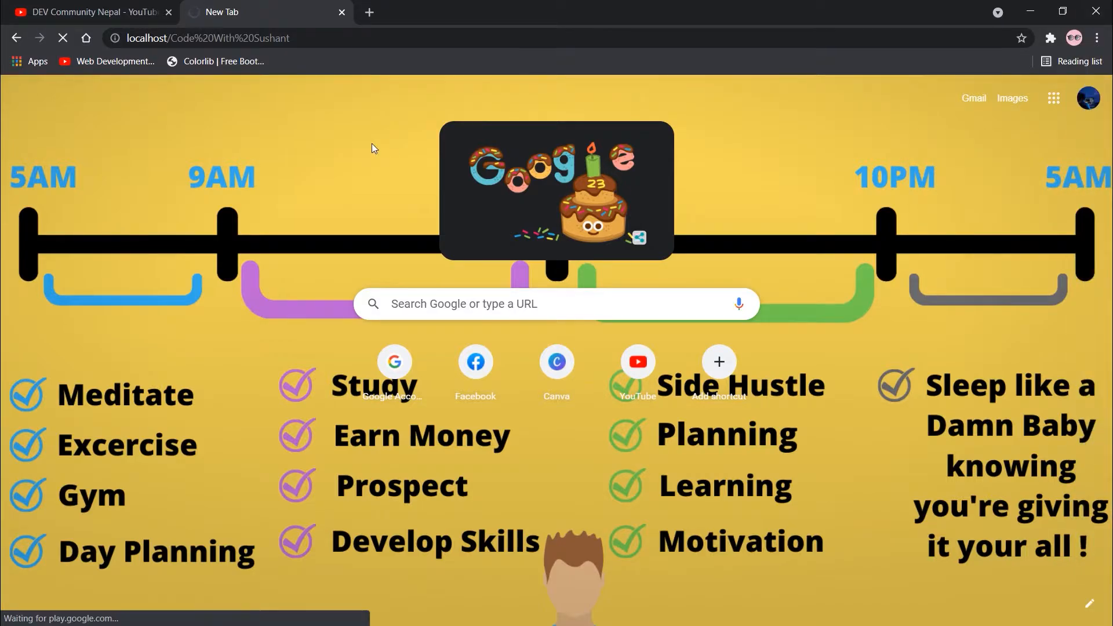
mouse_move(1106, 143)
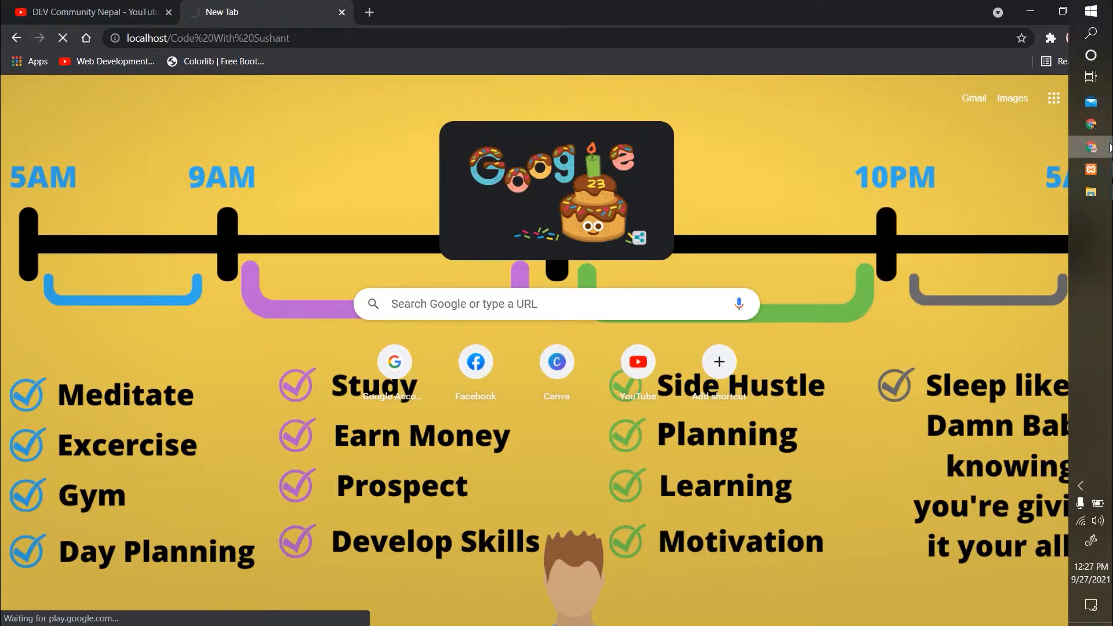
click(1091, 191)
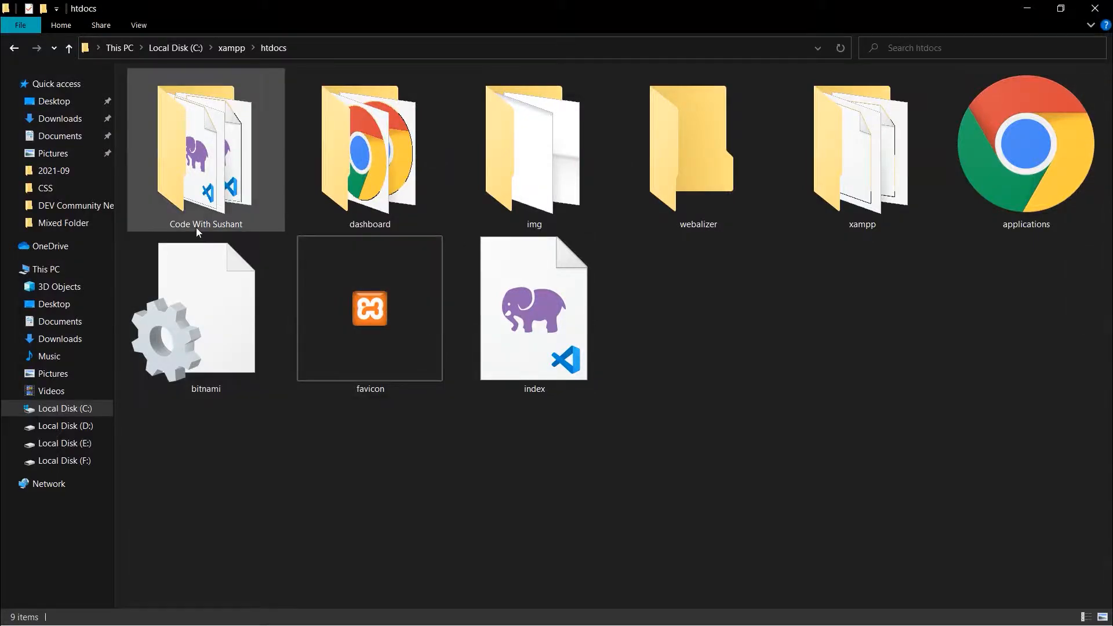
Rename the folder to CodeWithSushant by deleting both spaces, then close the htdocs window.
click(193, 225)
click(192, 223)
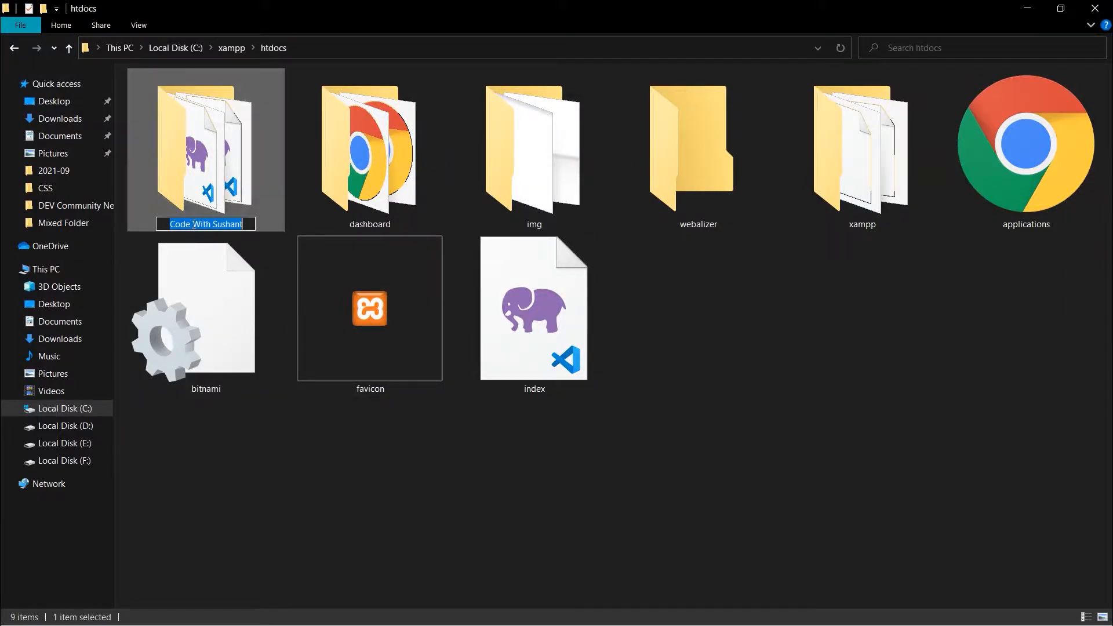
click(193, 224)
key(BackSpace)
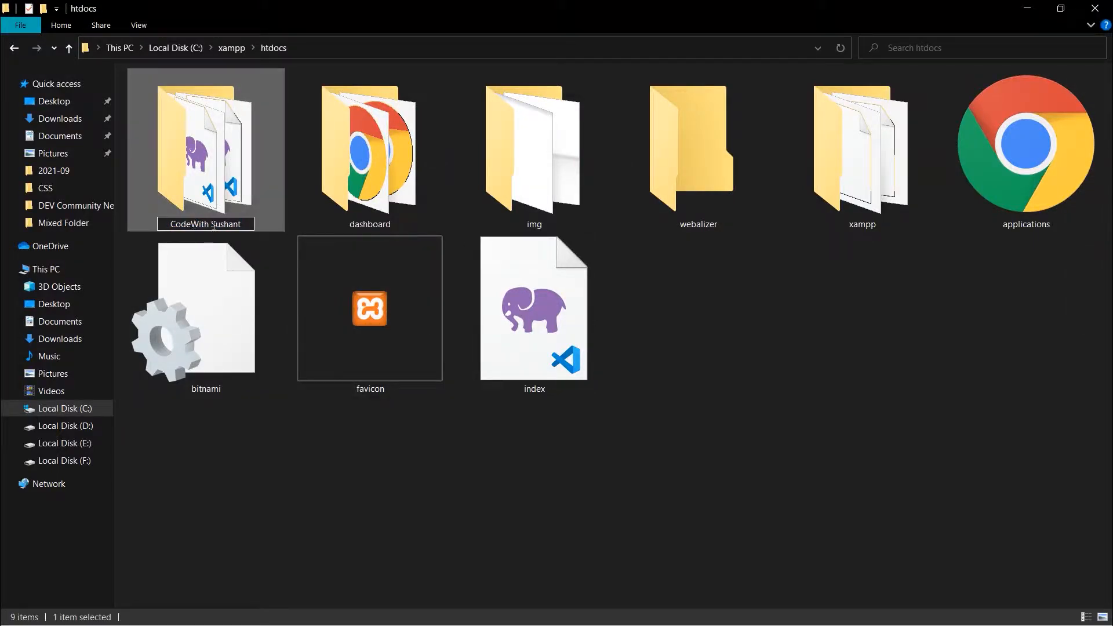
click(213, 224)
key(BackSpace)
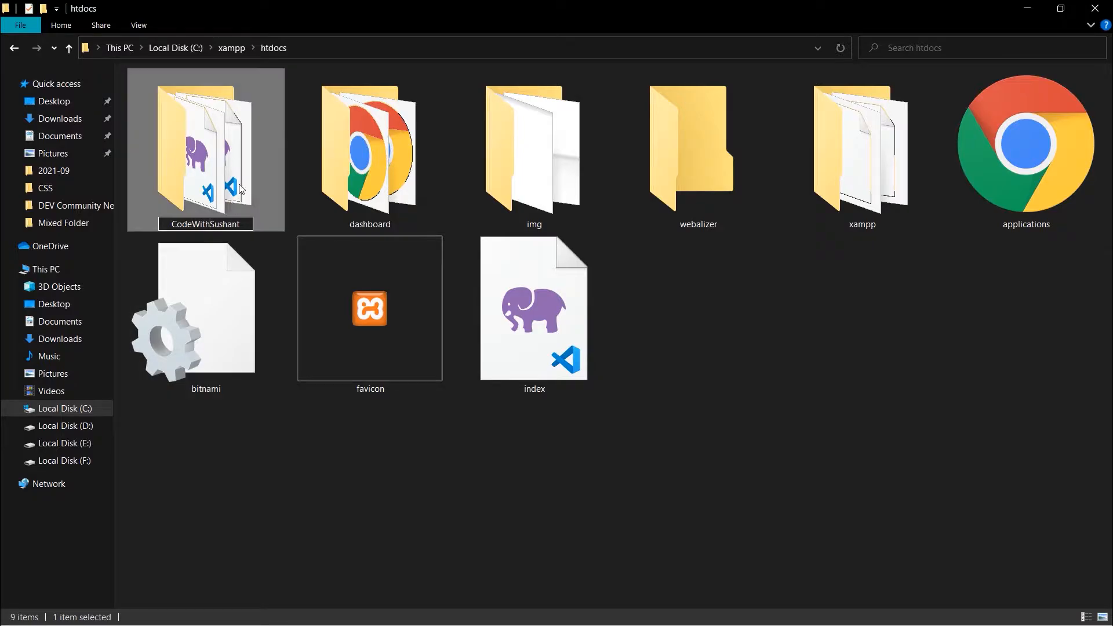
key(Return)
click(867, 355)
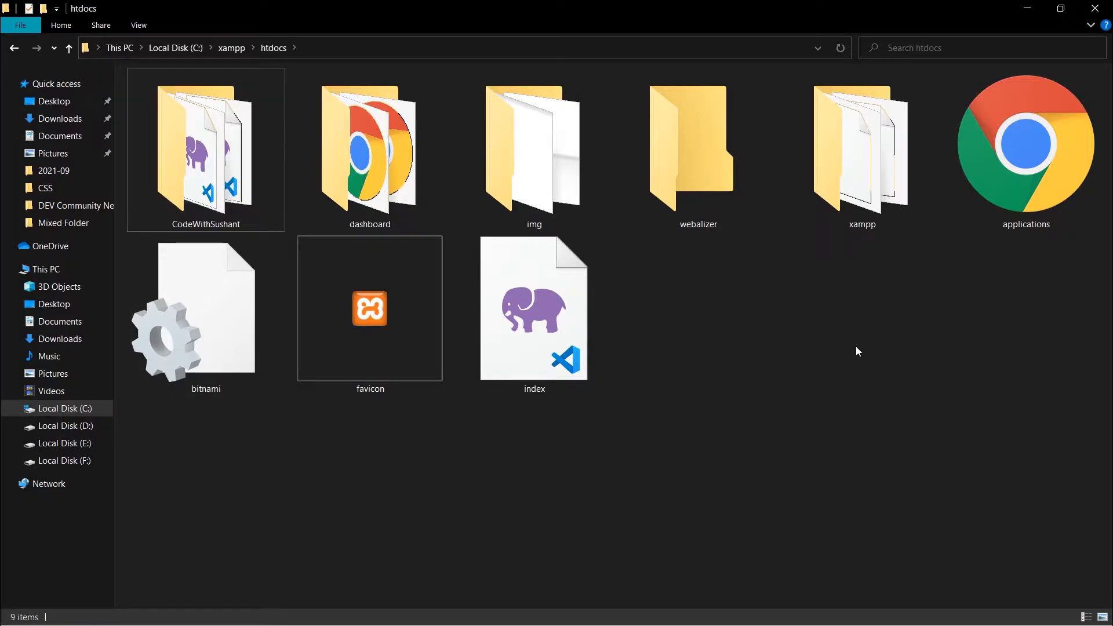
click(1100, 8)
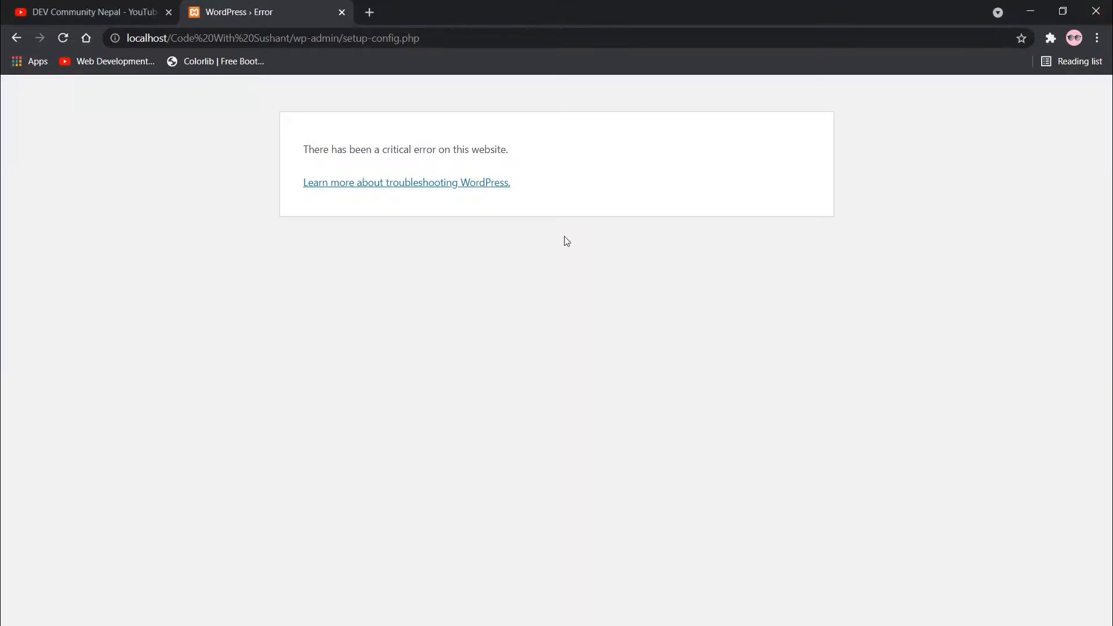
Load localhost/CodeWithSushant in Chrome and bring XAMPP Control Panel forward.
drag(417, 146, 514, 158)
click(204, 189)
click(171, 33)
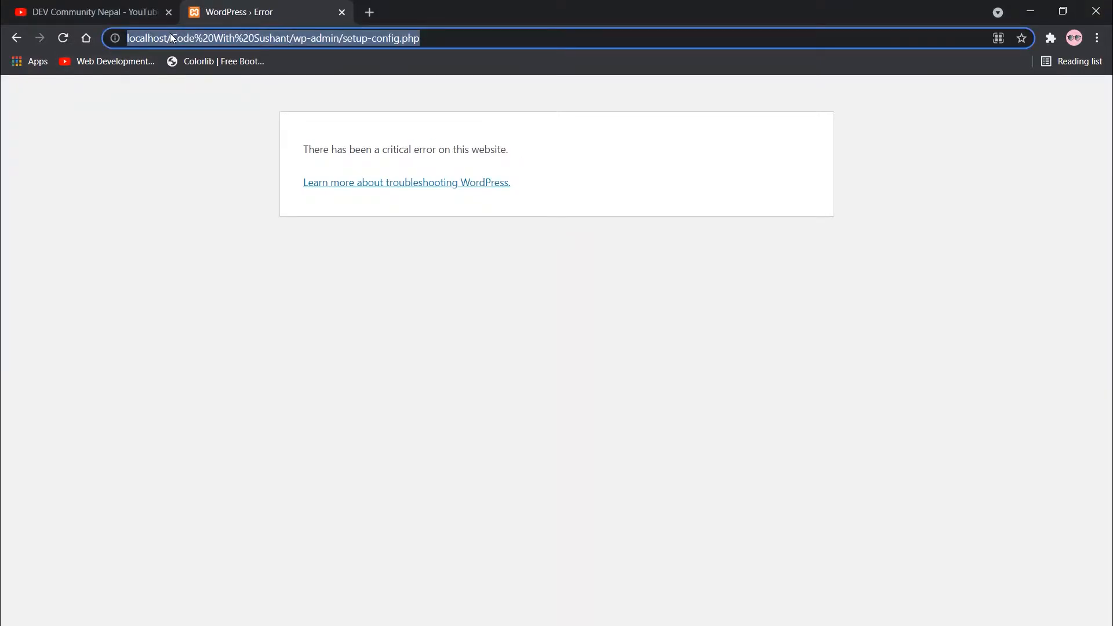
text(localhost/)
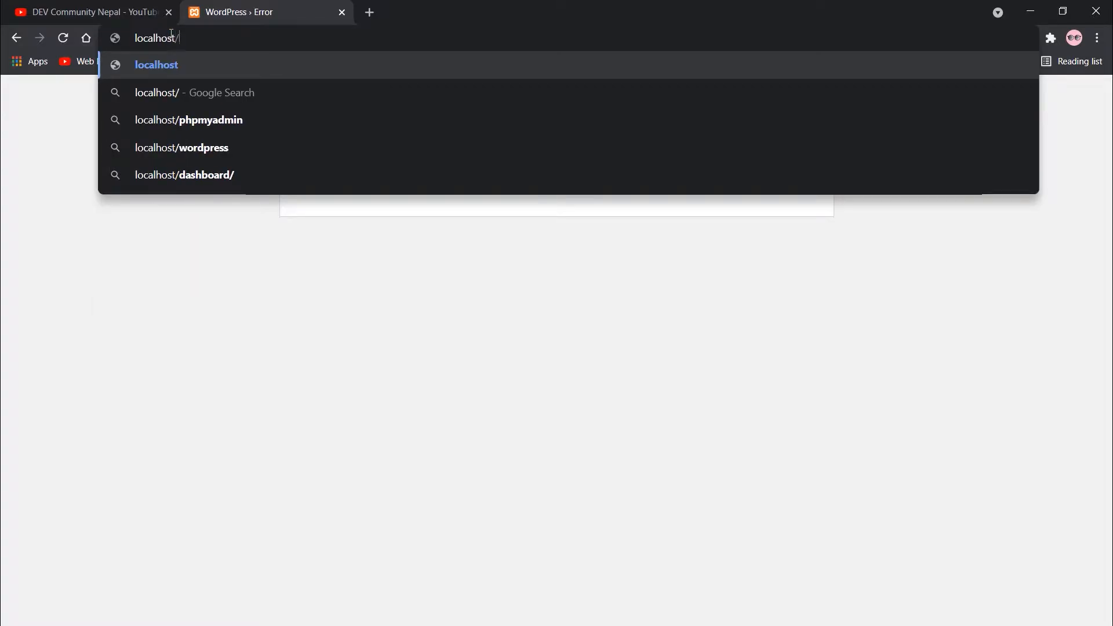
text(Code)
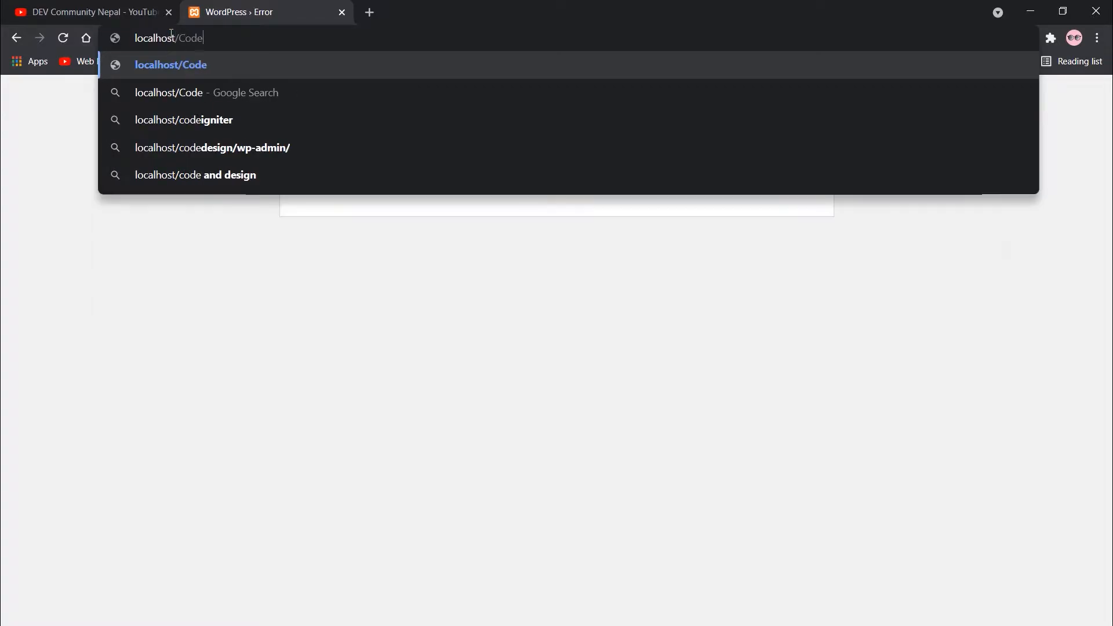
text(With)
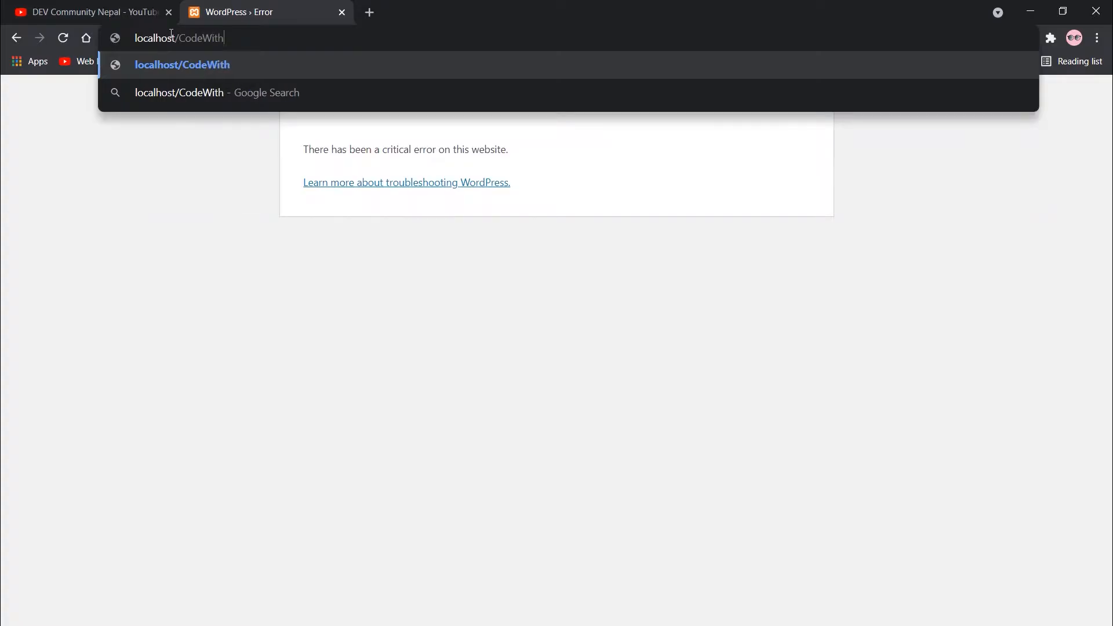
text(Sushant)
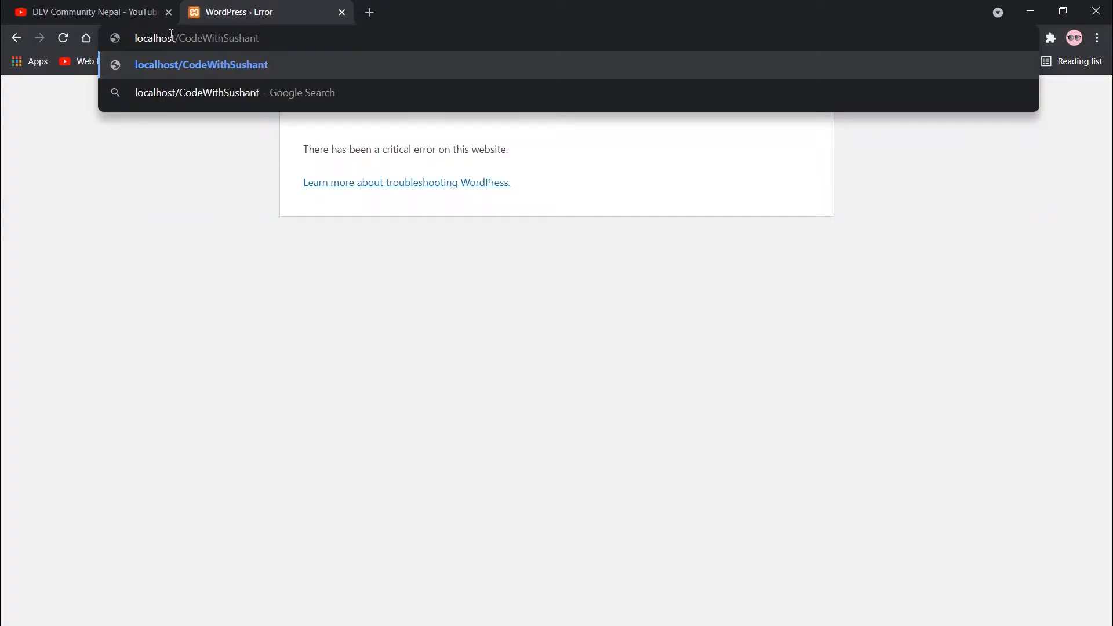
key(Return)
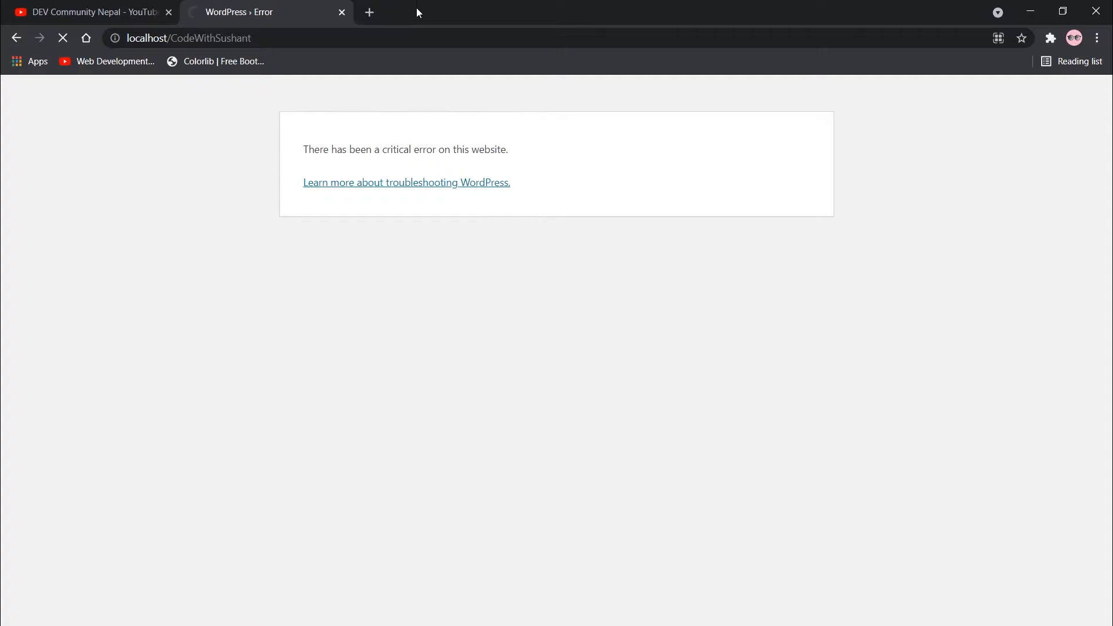
click(1090, 169)
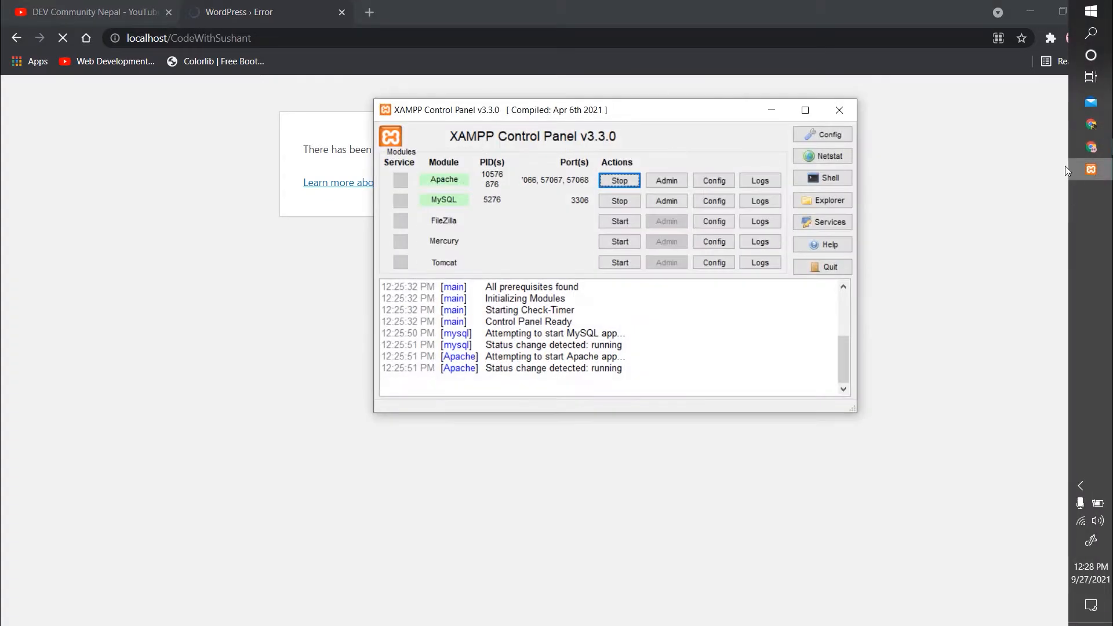
Open phpMyAdmin via MySQL's Admin button, then review the setup page's language list.
click(668, 199)
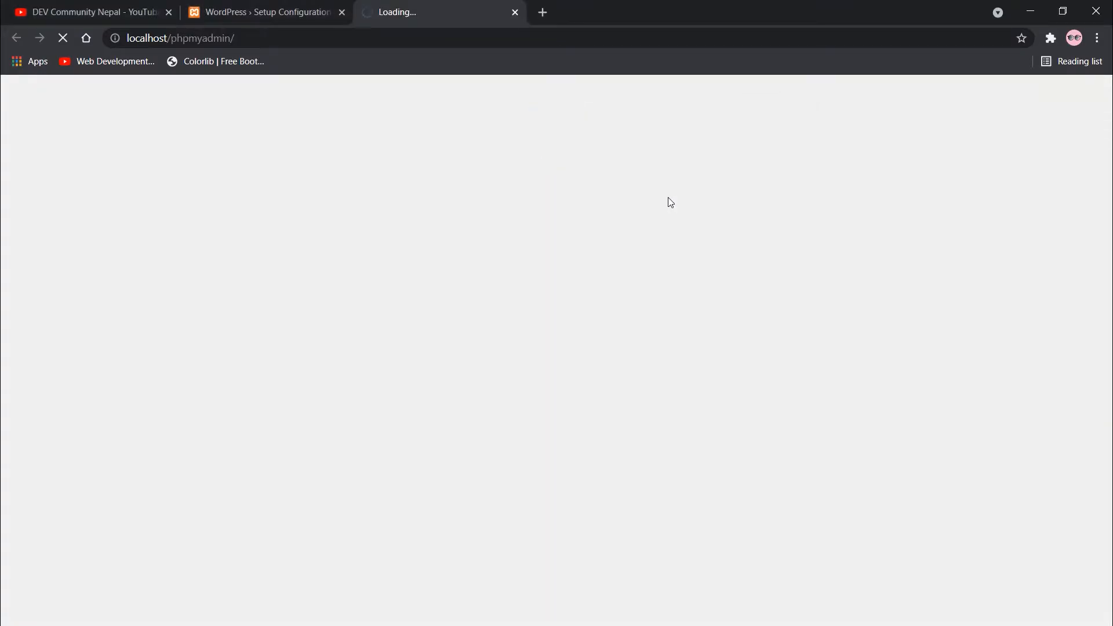
click(221, 11)
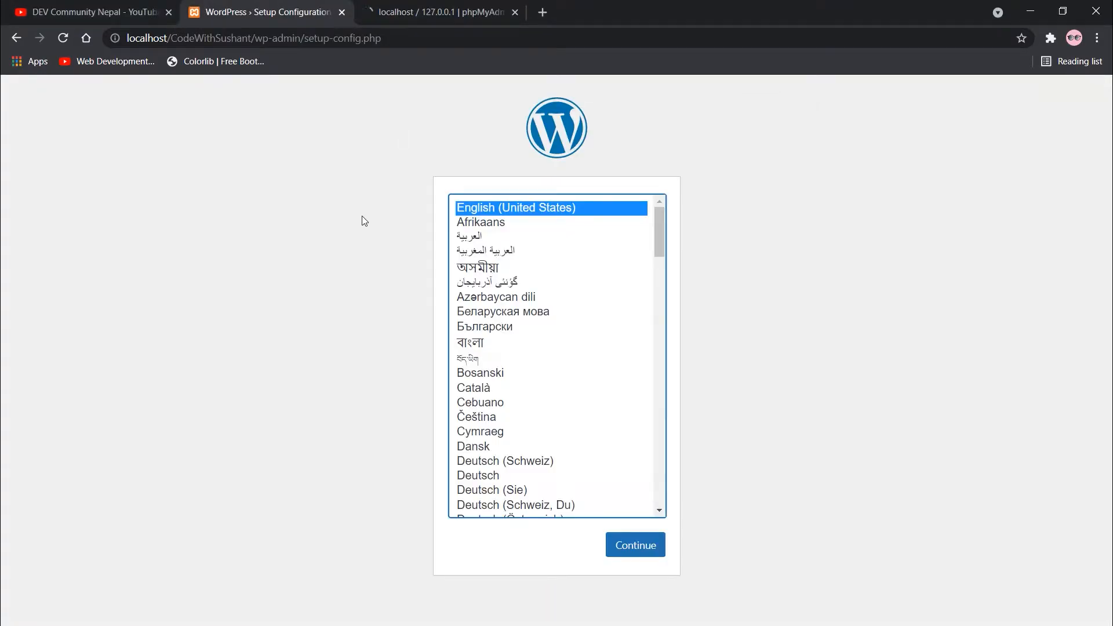
scroll(546, 360, down, 3)
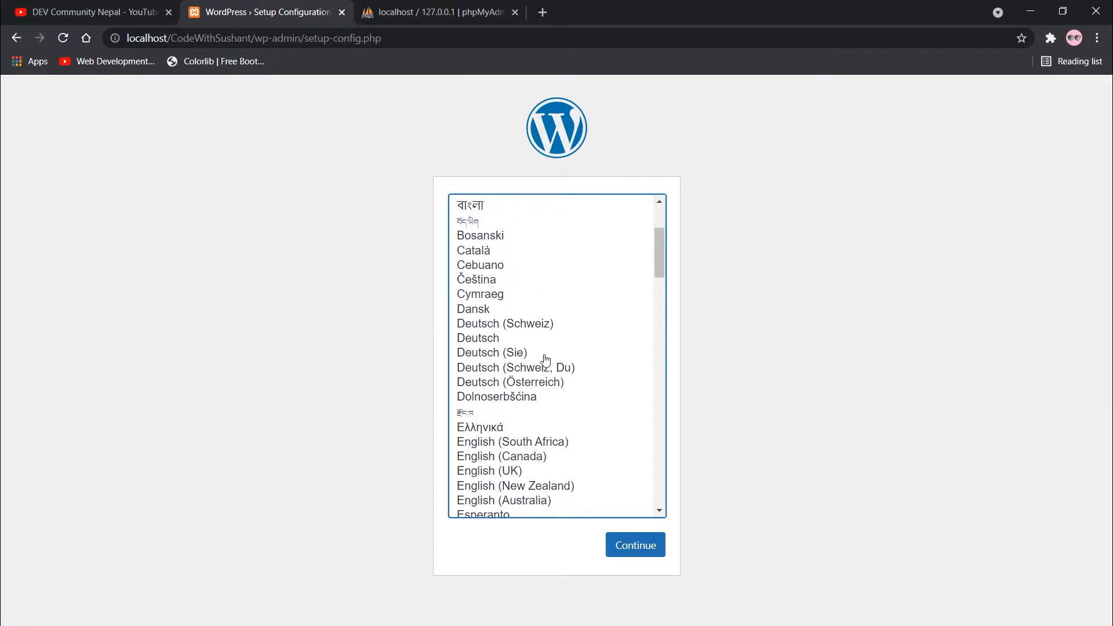
scroll(546, 363, down, 6)
scroll(548, 365, up, 9)
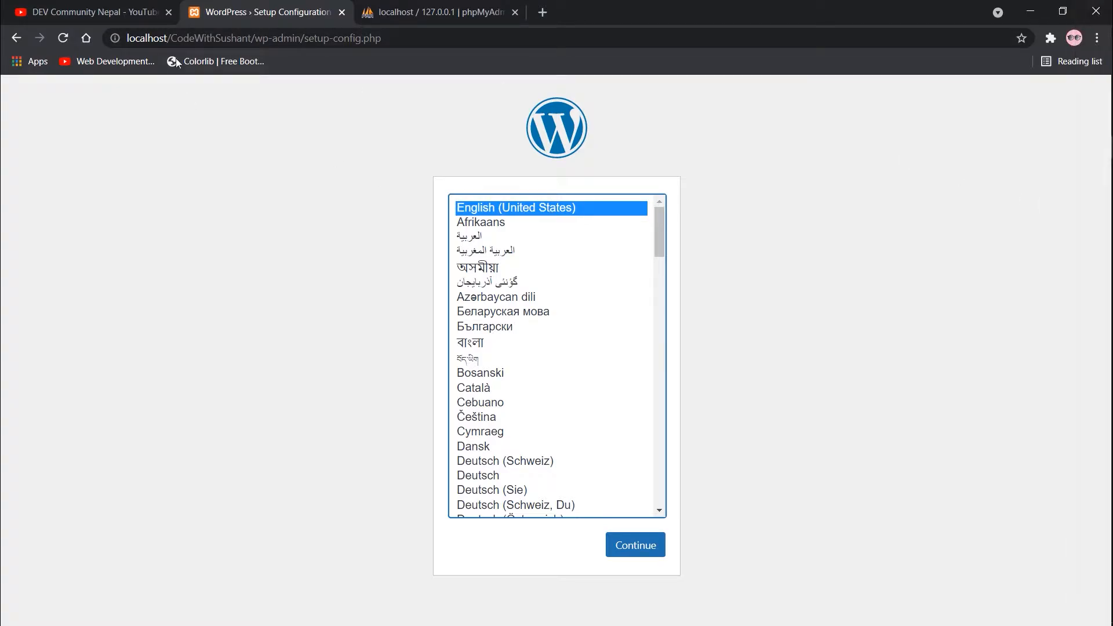
drag(172, 36, 238, 36)
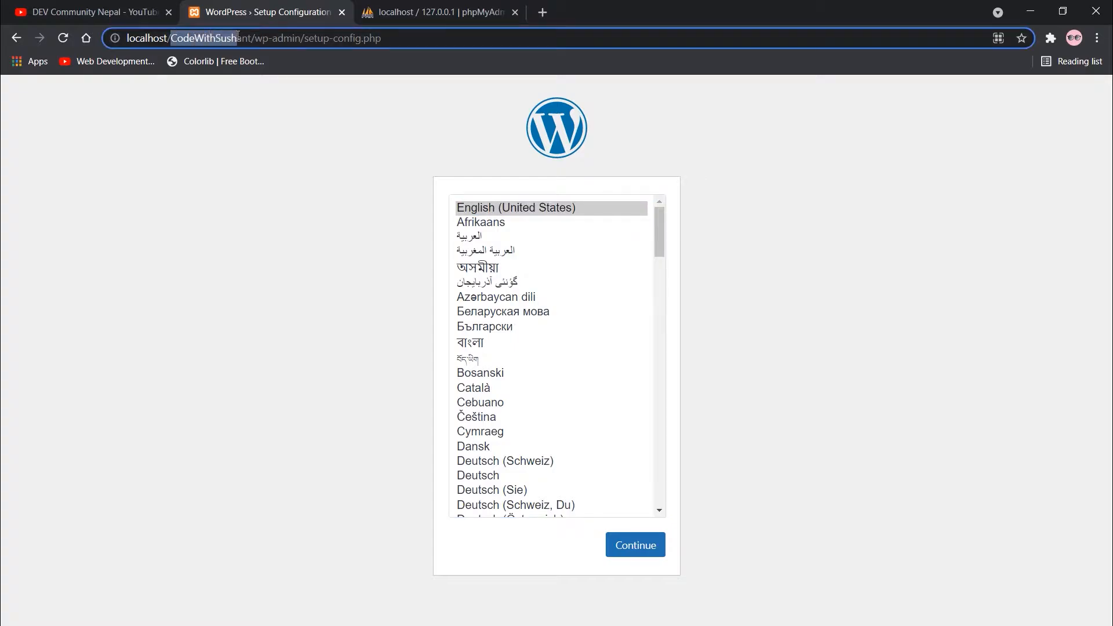
click(257, 158)
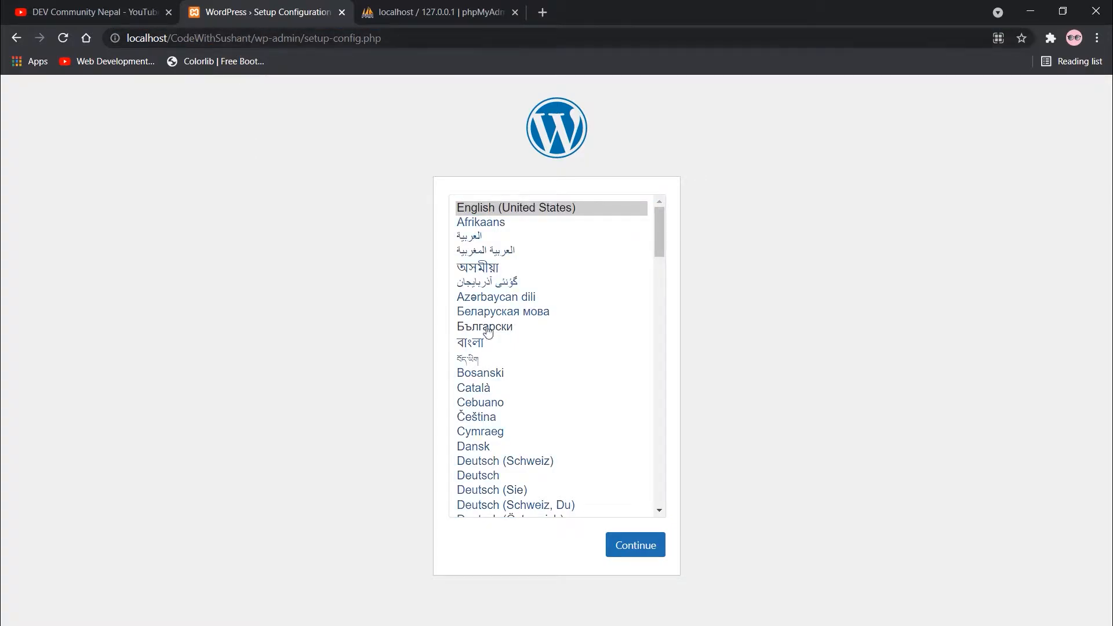
Continue past English (United States), review the required database details, then go to phpMyAdmin.
click(629, 544)
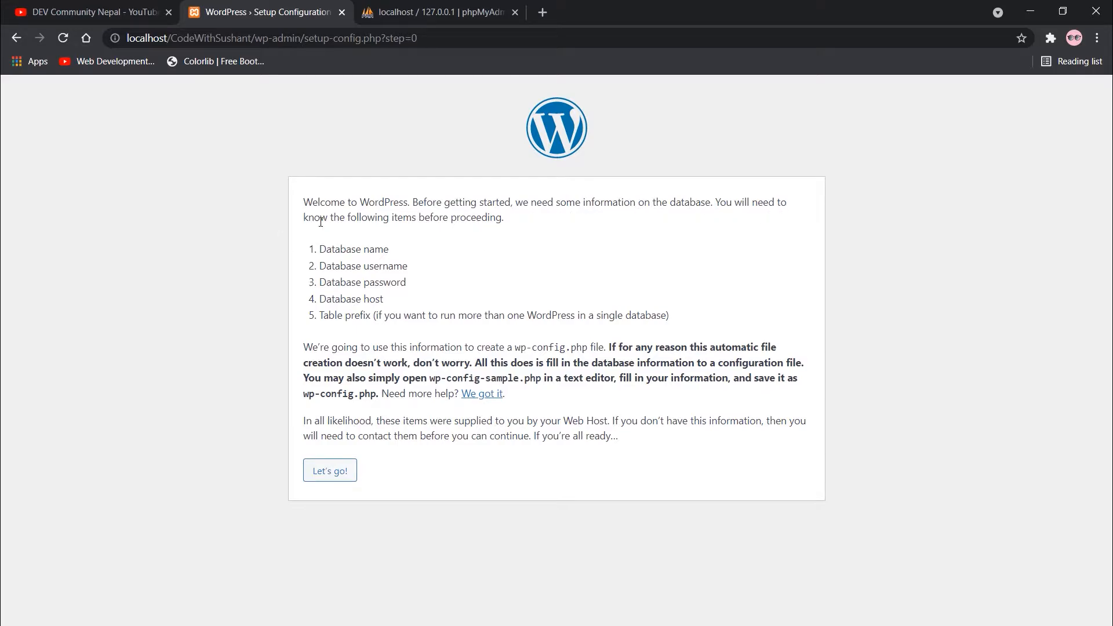
drag(320, 222, 456, 219)
click(433, 235)
drag(356, 262, 510, 256)
drag(326, 278, 515, 269)
drag(351, 298, 506, 283)
drag(378, 315, 521, 293)
click(529, 253)
click(455, 12)
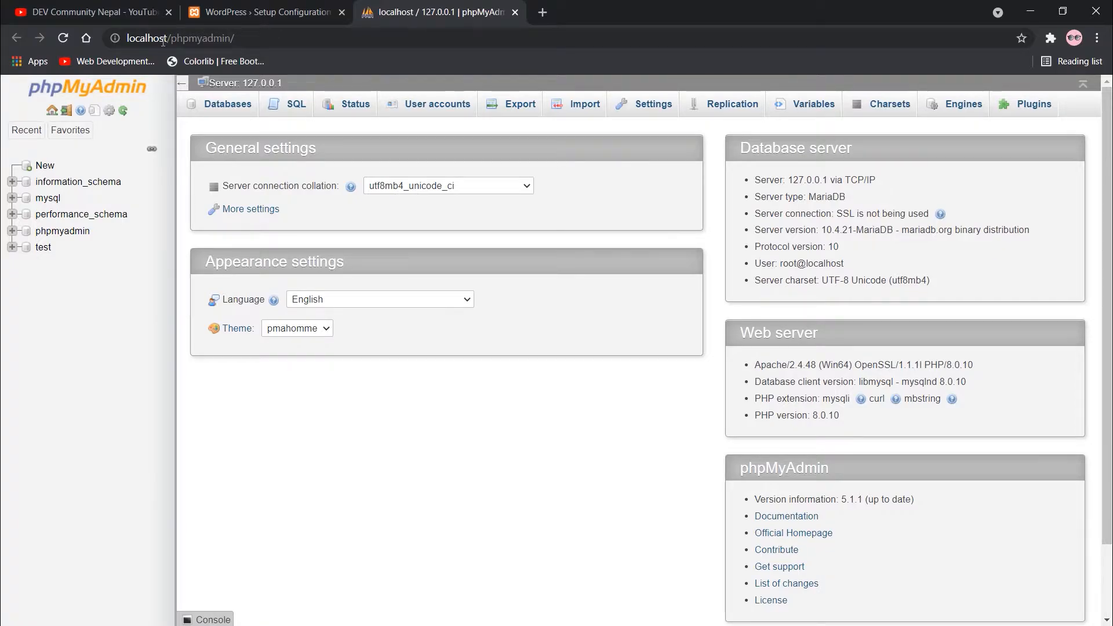
mouse_move(1069, 213)
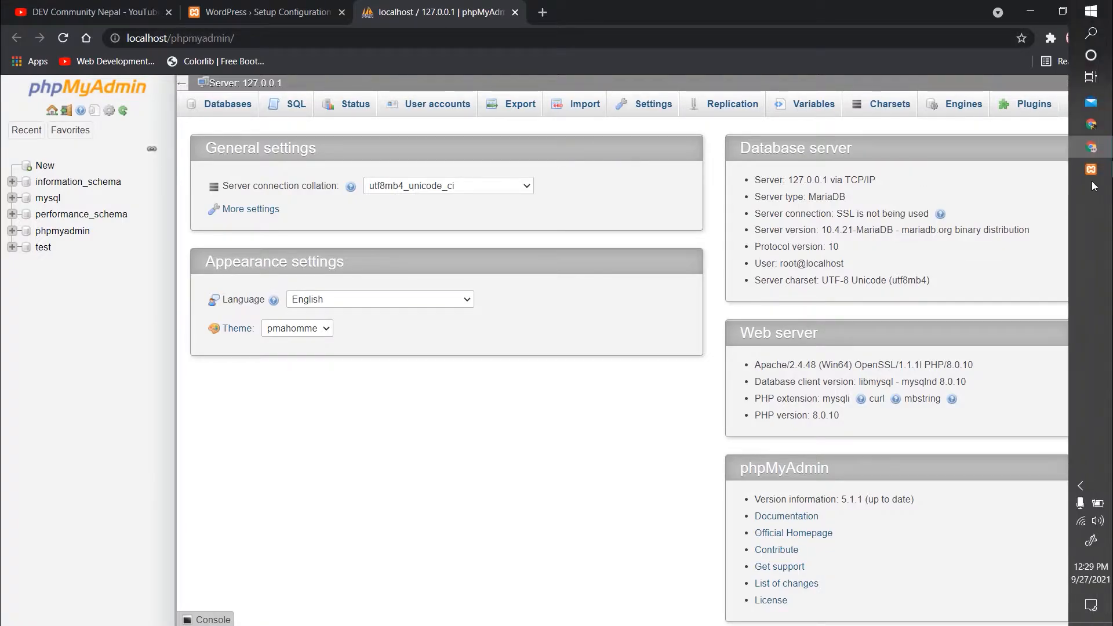
click(1090, 175)
click(666, 201)
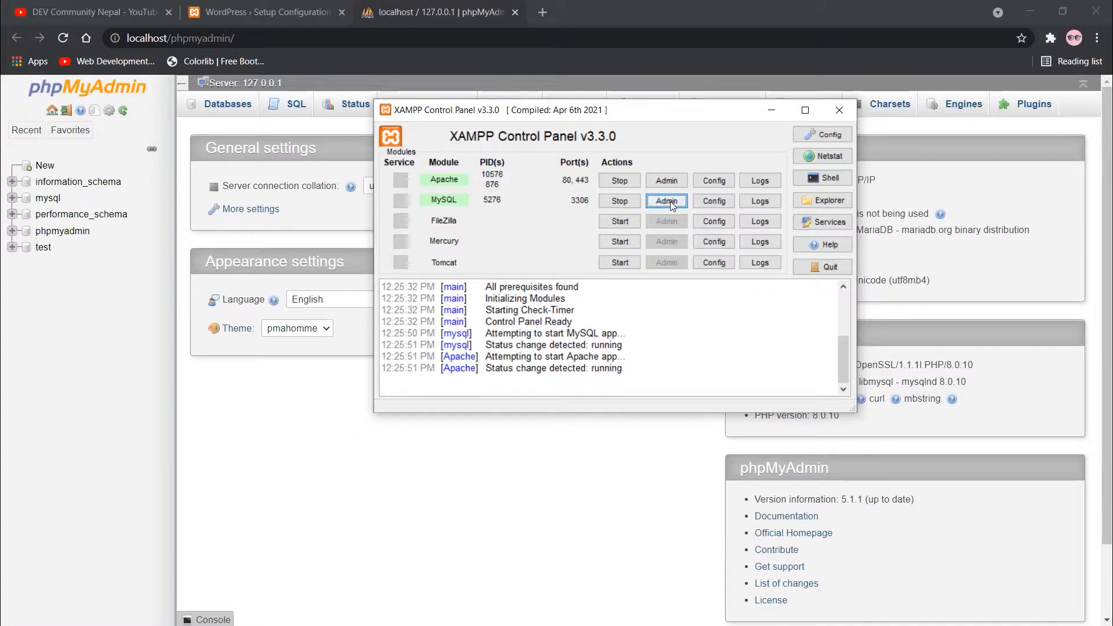
click(762, 115)
click(1091, 176)
click(772, 110)
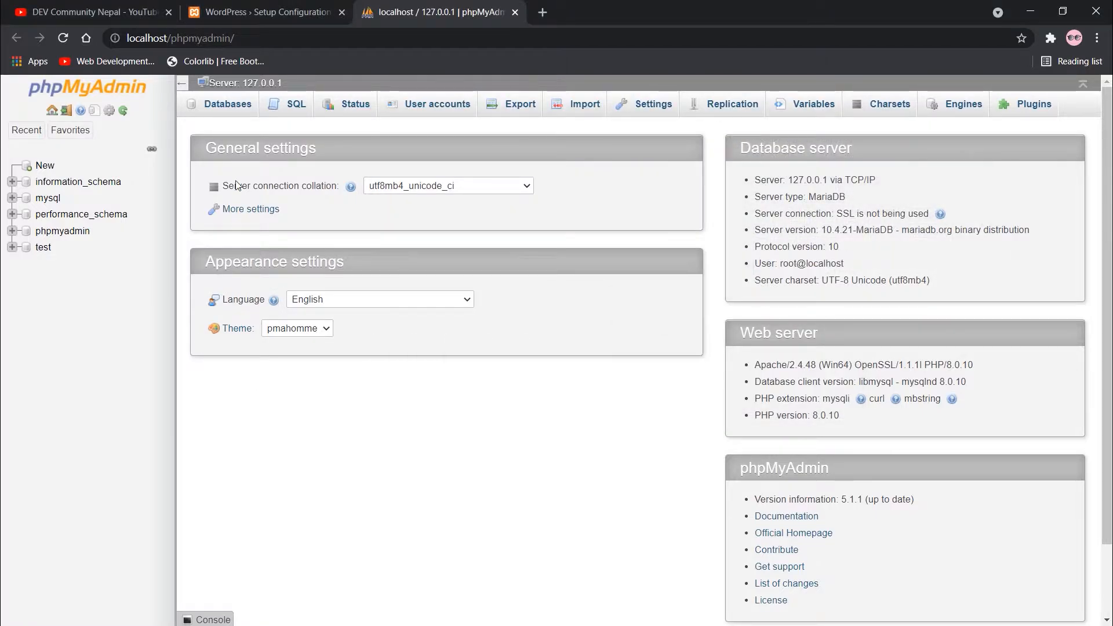
Create a database named CodeWithSushant from phpMyAdmin's Databases tab.
click(209, 112)
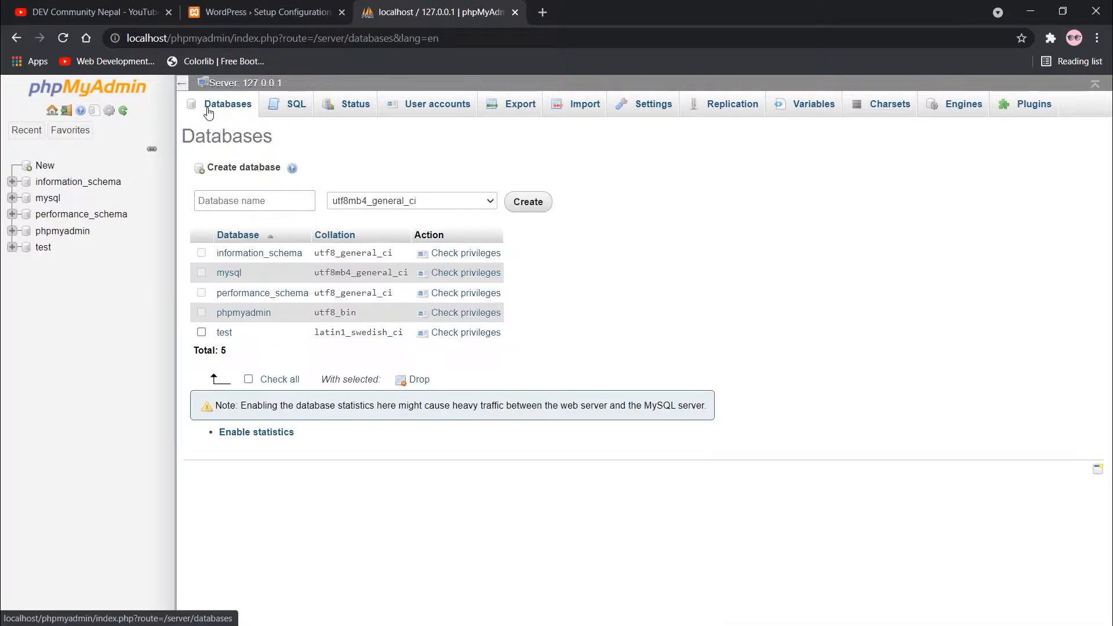
click(258, 199)
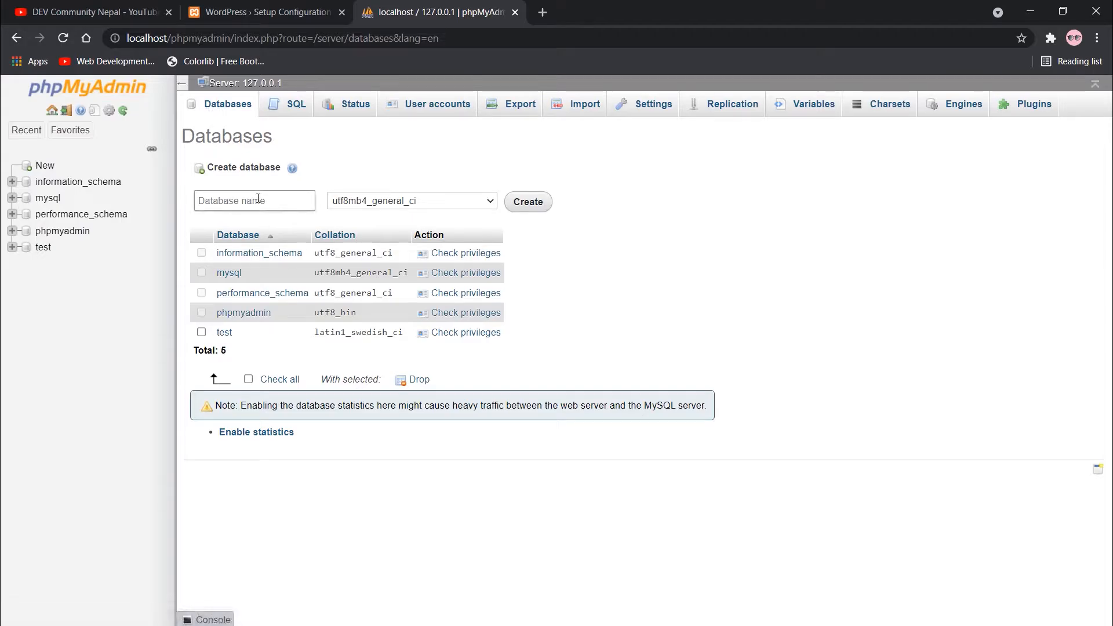
text(COde)
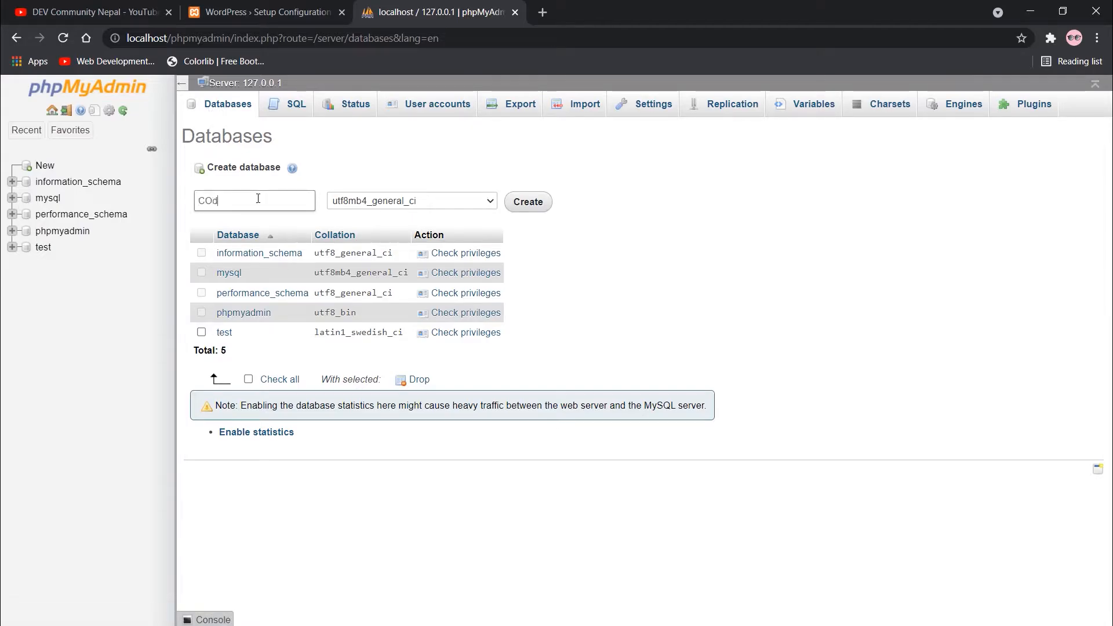
key(BackSpace)
key(BackSpace)
text(deWithsu)
key(BackSpace)
key(BackSpace)
text(Sushant)
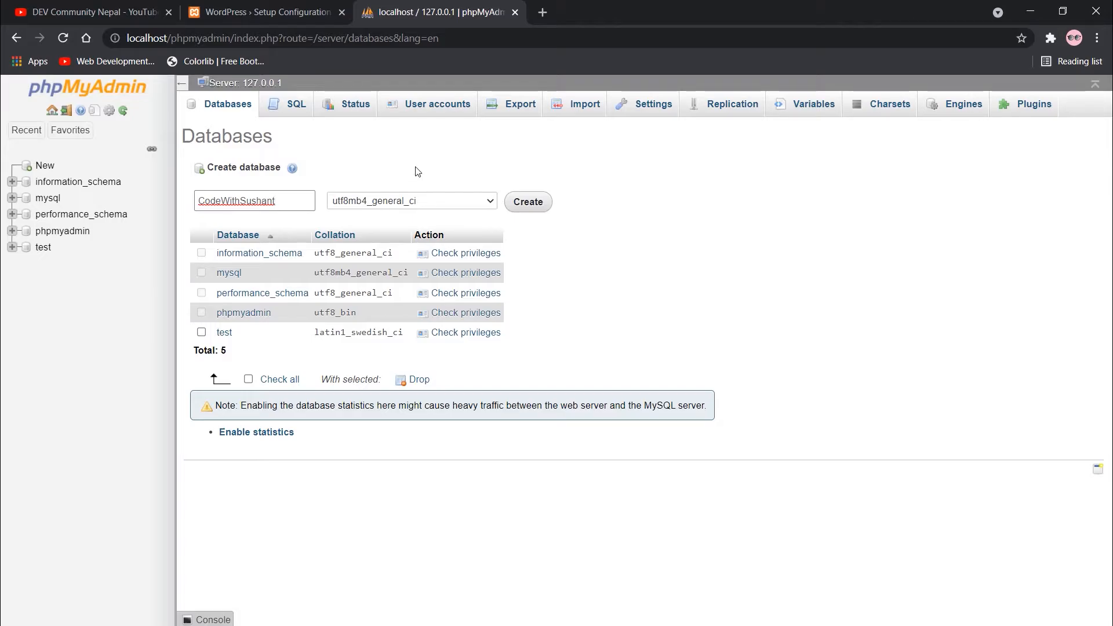
click(525, 203)
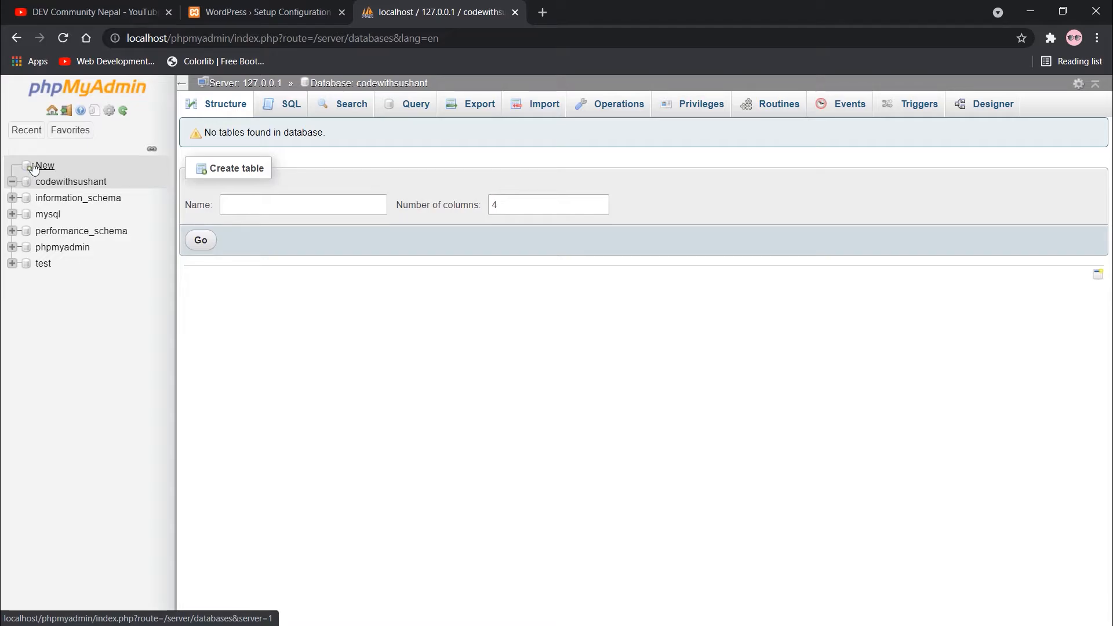
Open the database connection form and set the database name to CodeWithSushant.
click(514, 12)
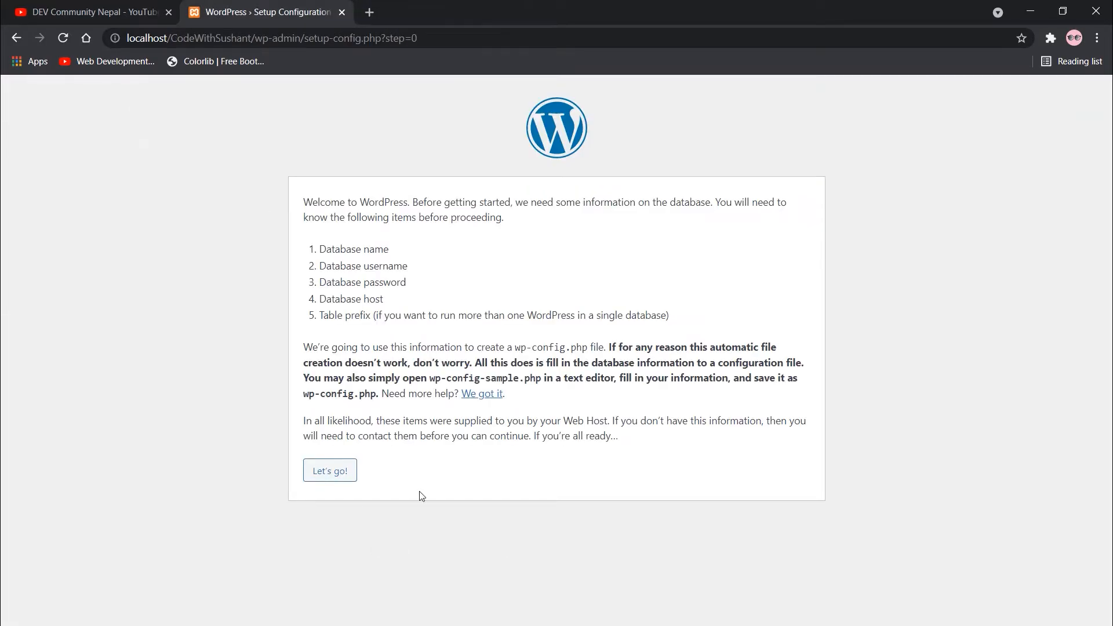
click(320, 472)
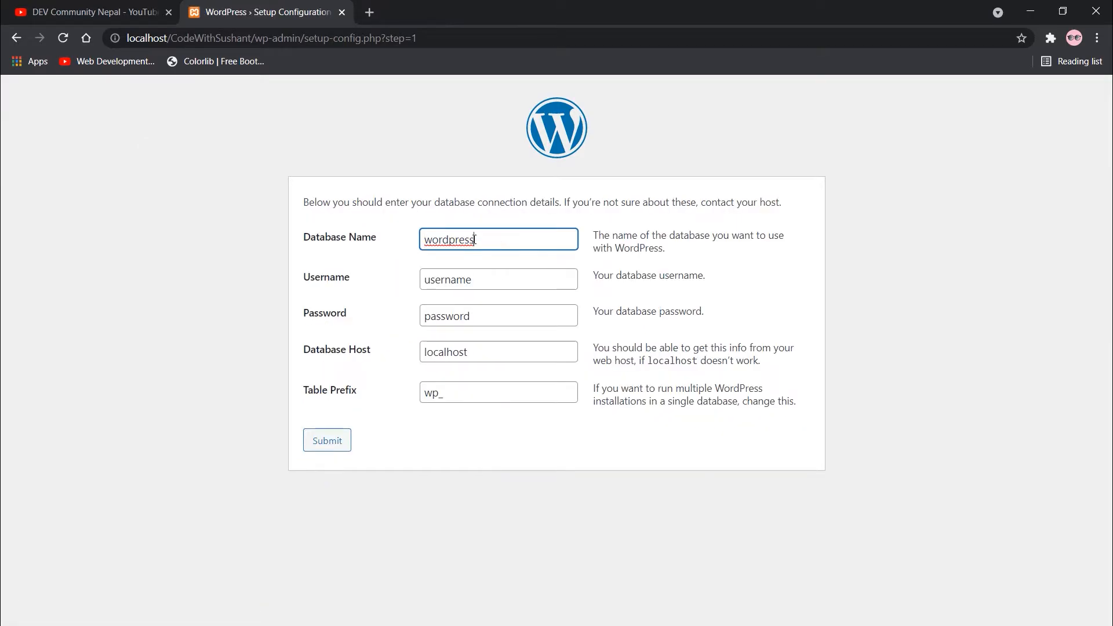
drag(474, 240, 422, 234)
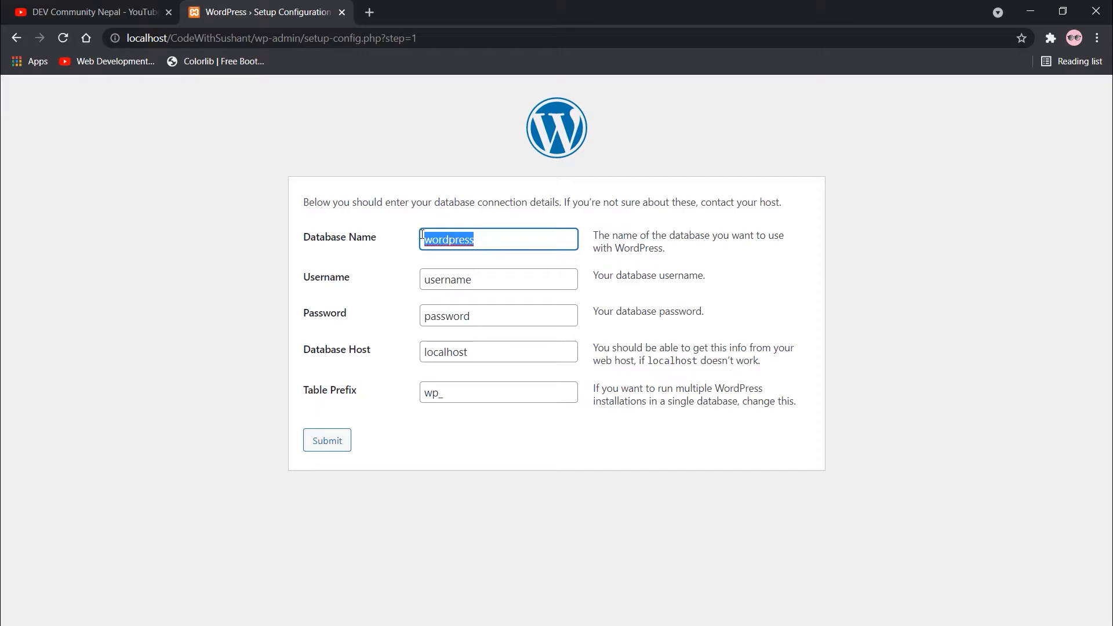
text(Cos)
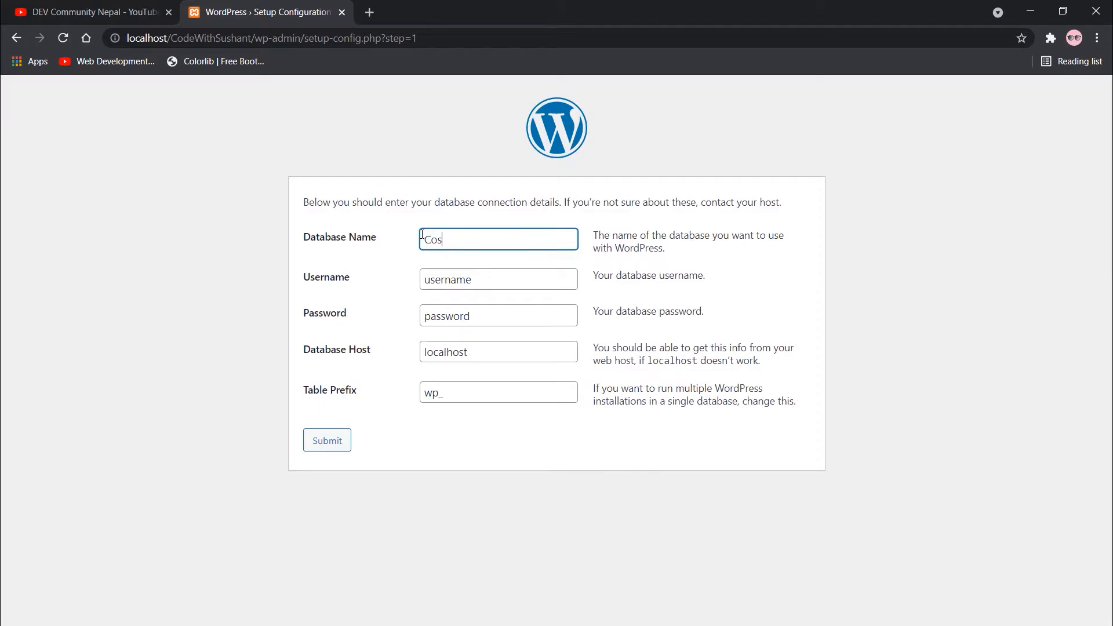
key(BackSpace)
text(deWithSuhant)
key(BackSpace)
key(BackSpace)
text(shant)
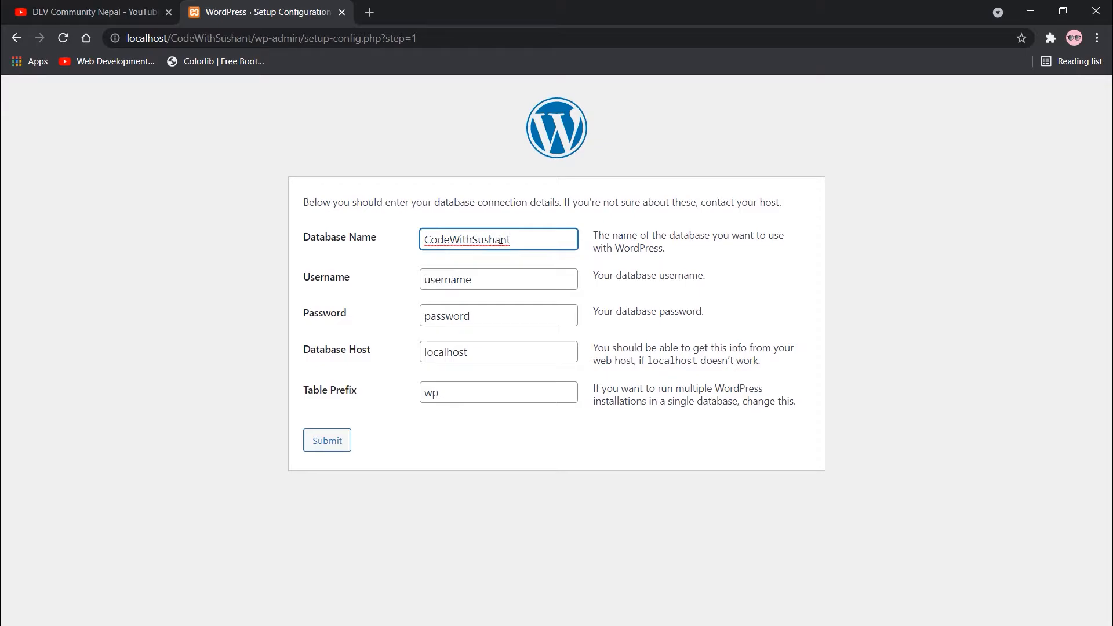
click(486, 217)
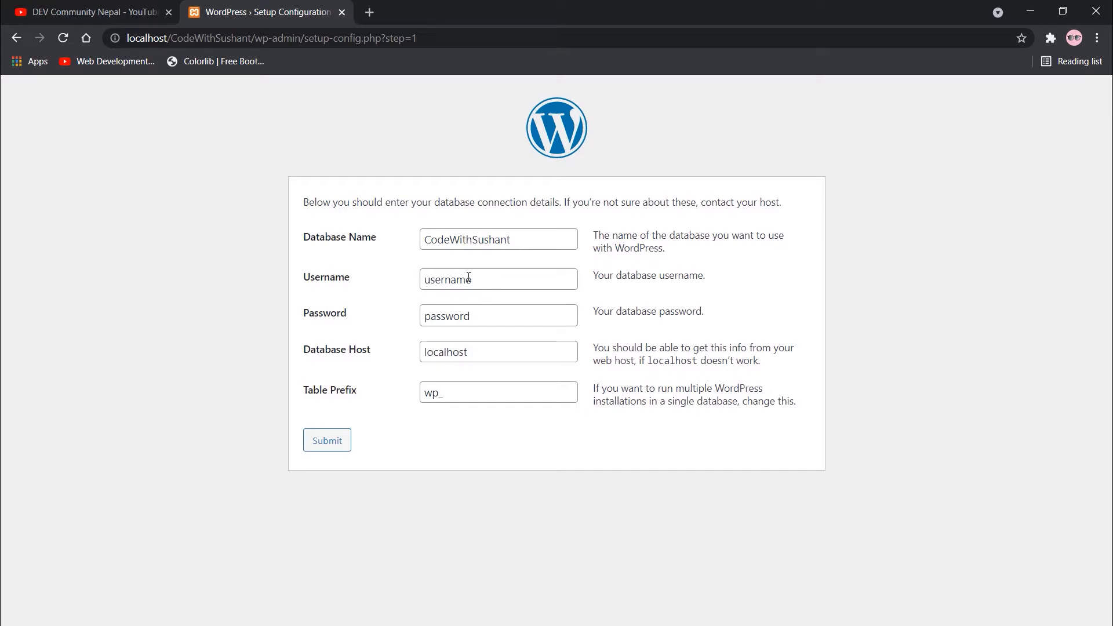
Enter username root, clear the password, keep host localhost, and submit.
click(487, 281)
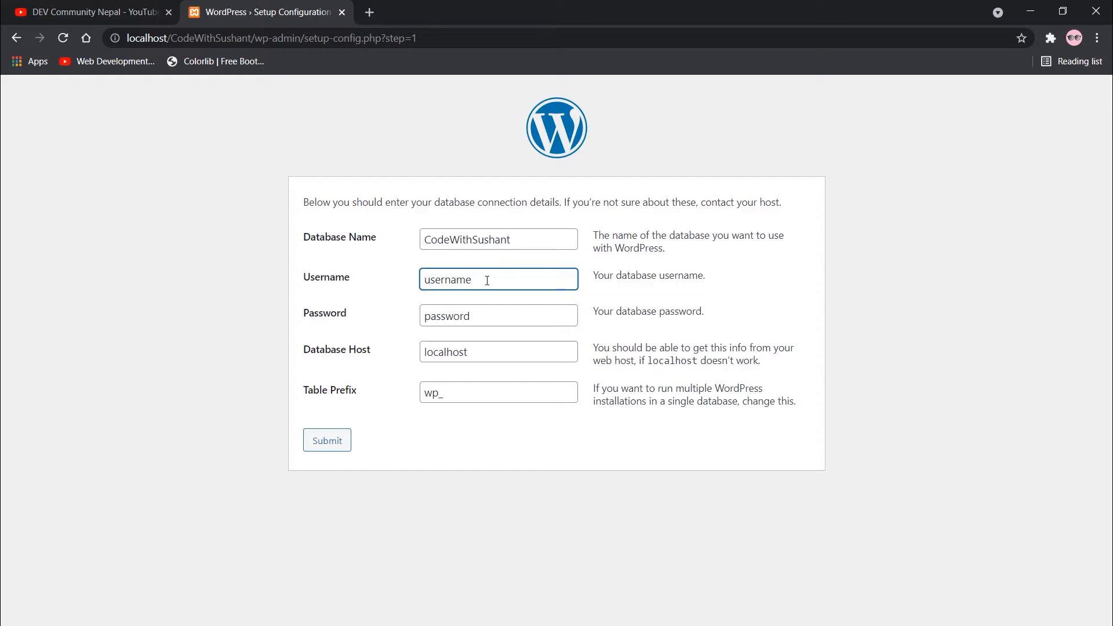
drag(487, 281, 422, 278)
text(root)
click(605, 287)
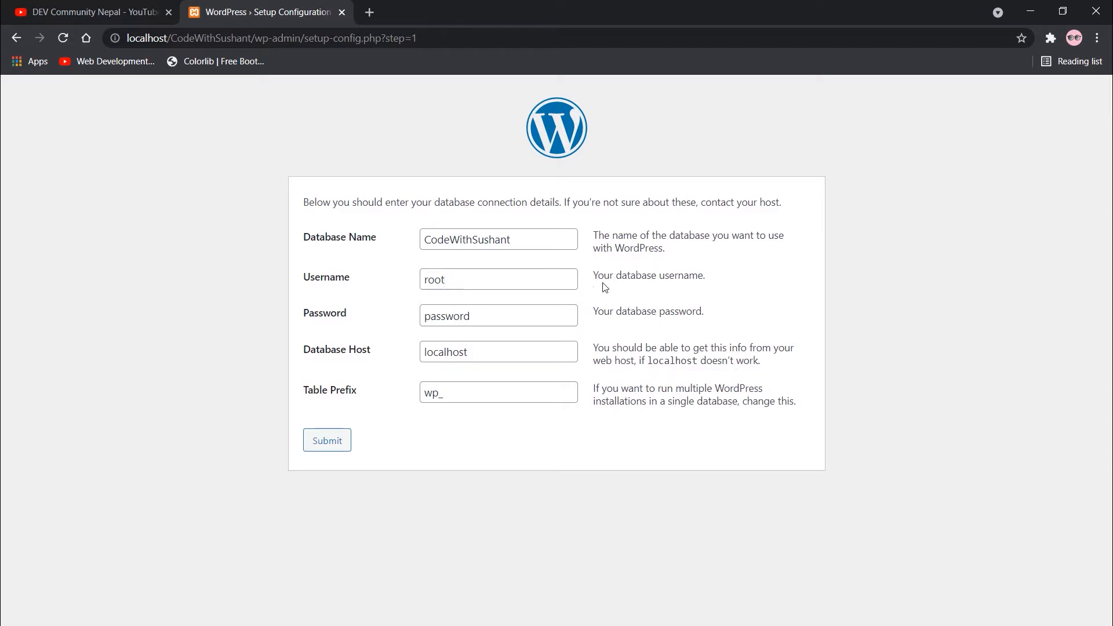
drag(474, 316, 409, 316)
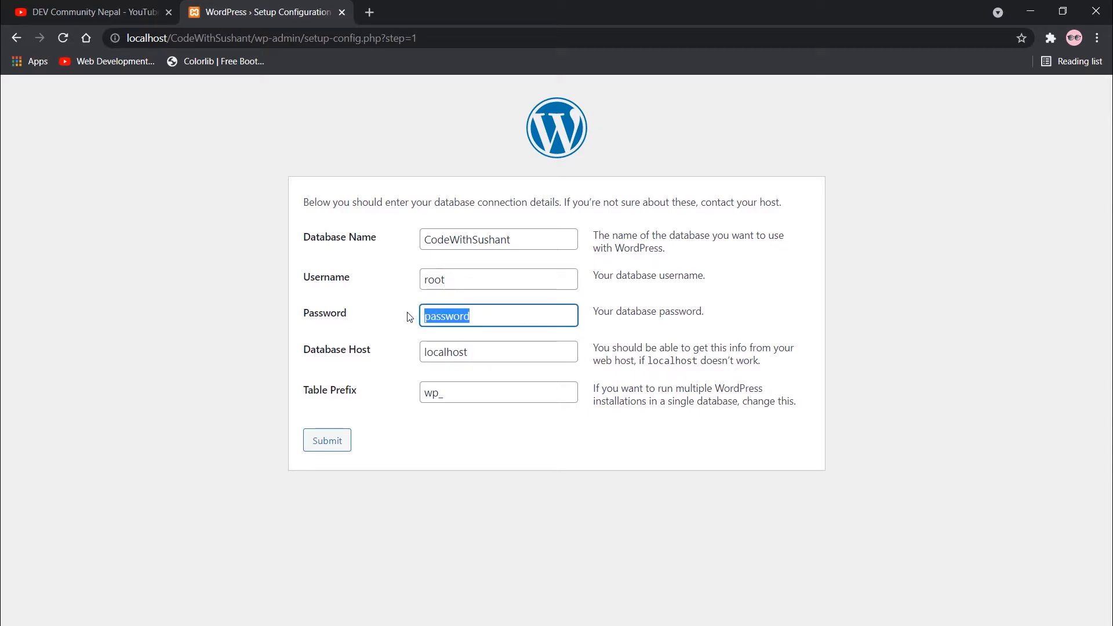
key(BackSpace)
click(606, 337)
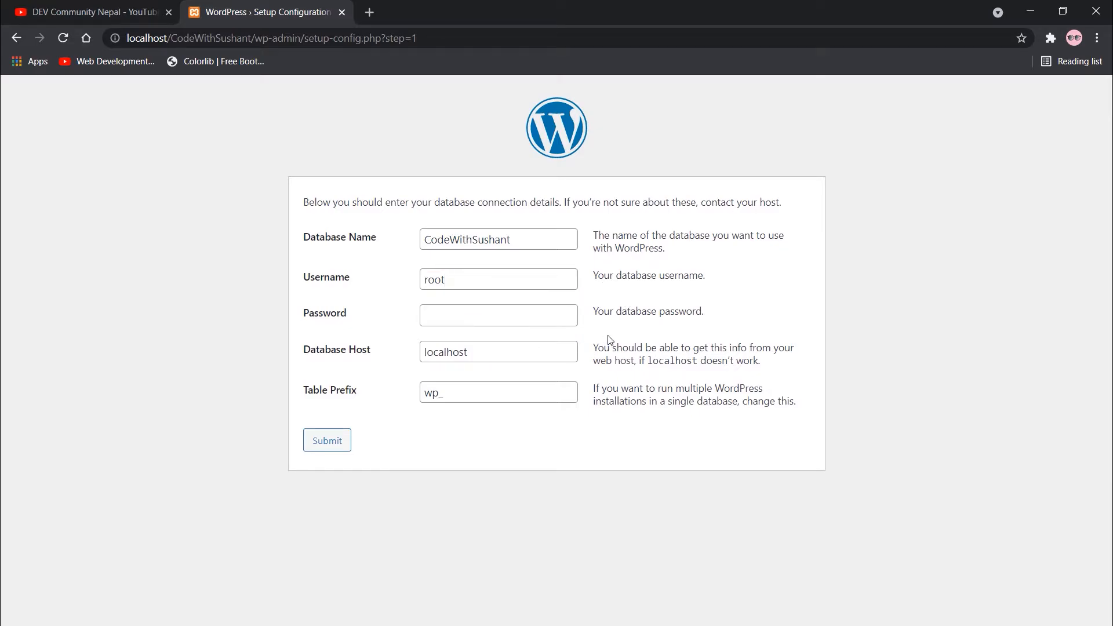
drag(340, 351, 359, 354)
click(404, 363)
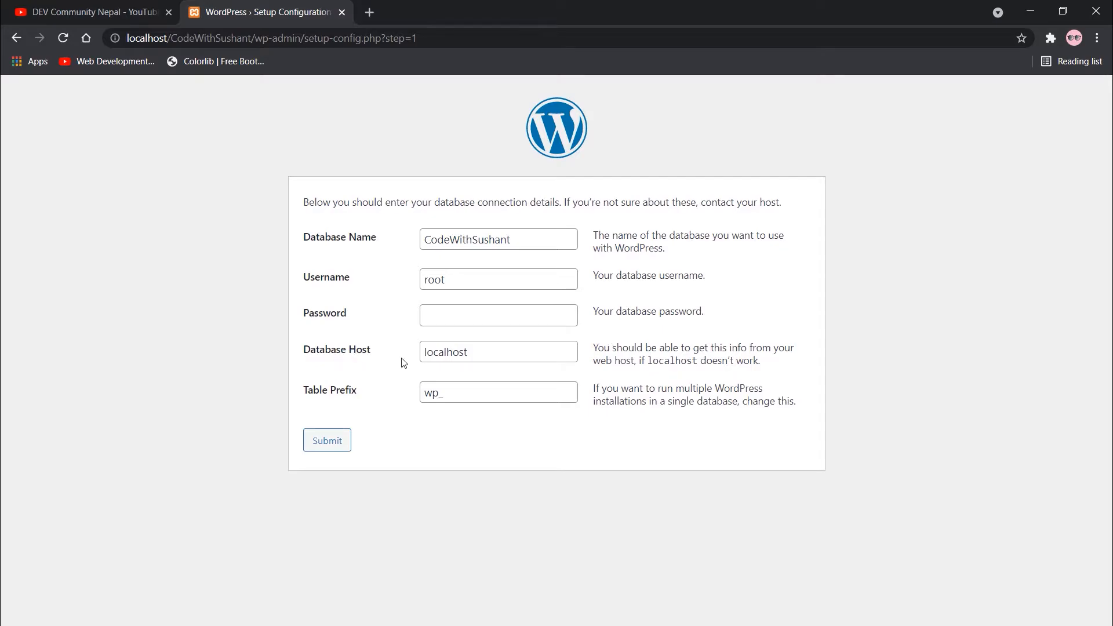
click(440, 357)
click(377, 383)
click(339, 442)
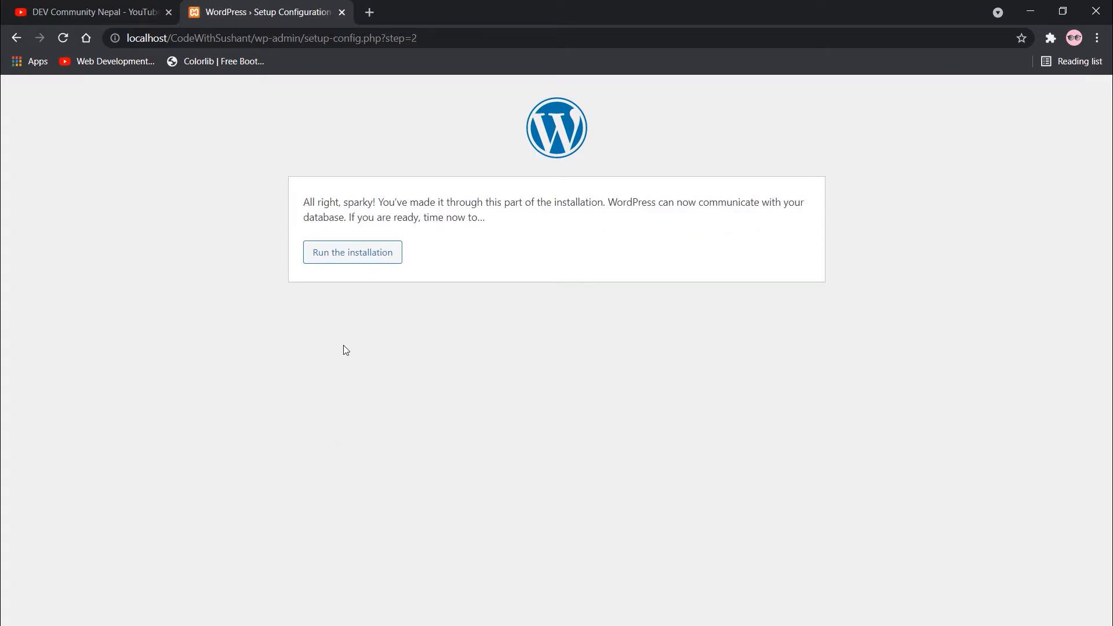
Start the WordPress installation and enter the site title 'Code With Sushant'.
click(338, 267)
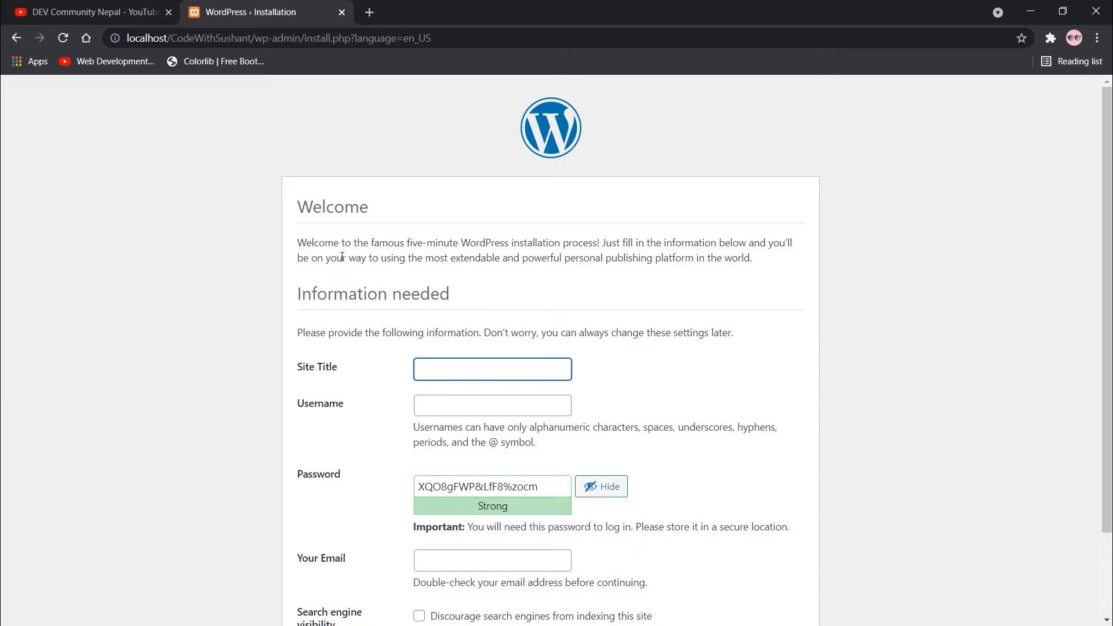
scroll(347, 261, down, 2)
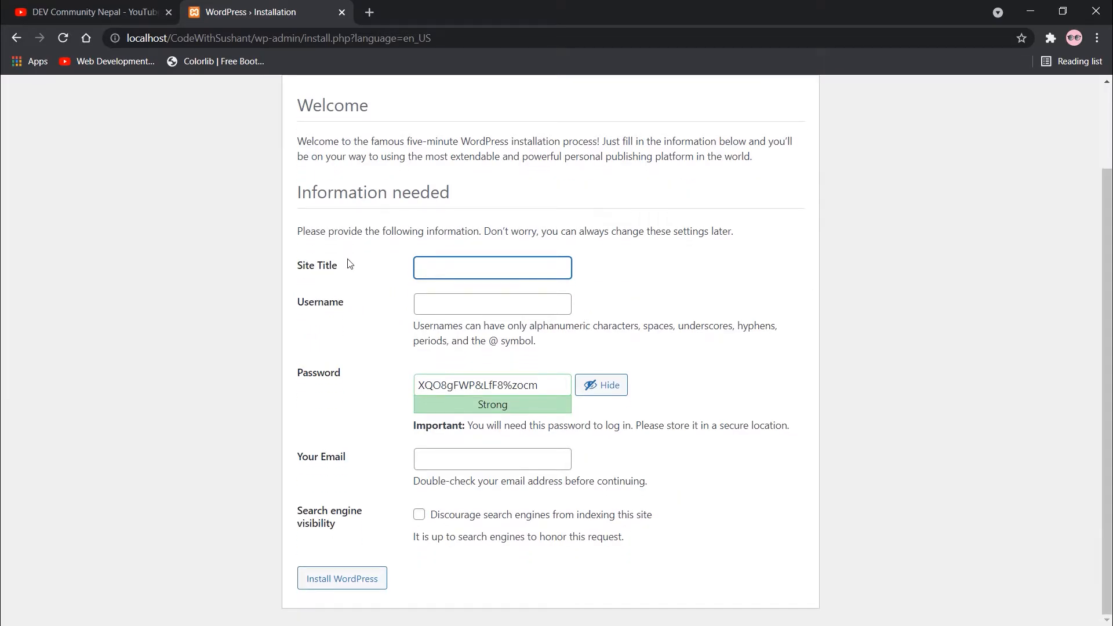
text(Code With Sushant)
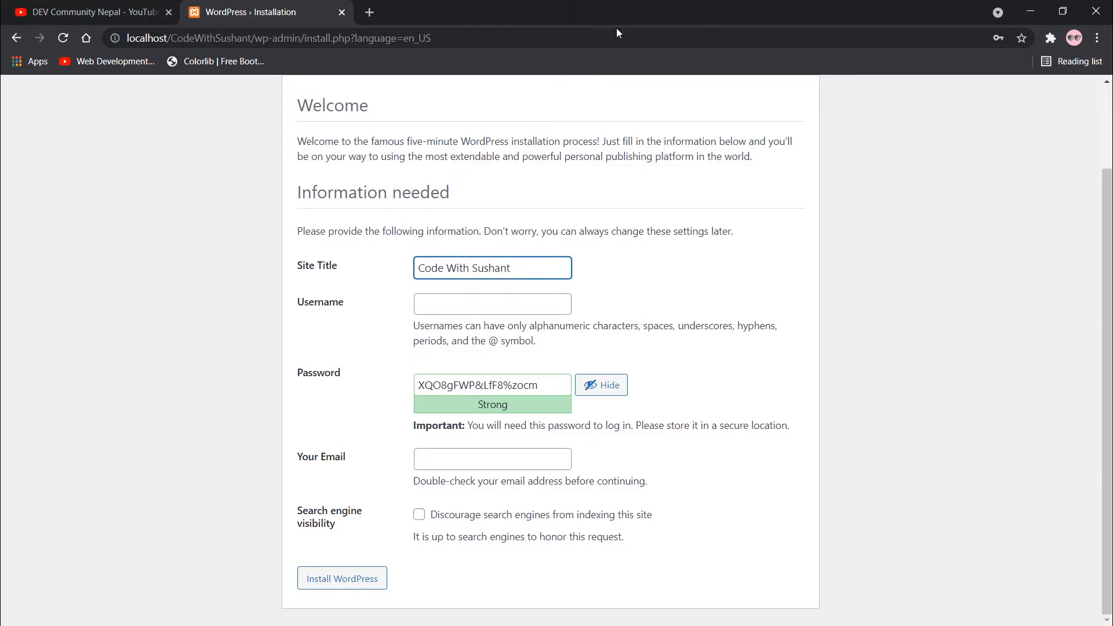
Set the admin username to 'admin', replacing the full name first typed there.
click(443, 311)
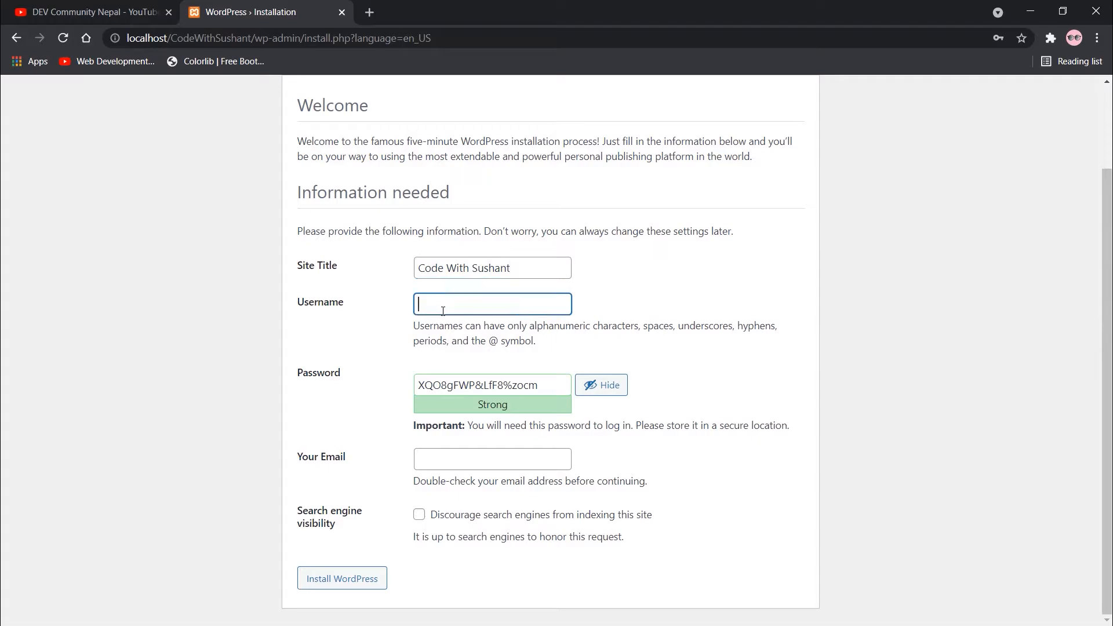
text(Sushant Rimal)
click(610, 262)
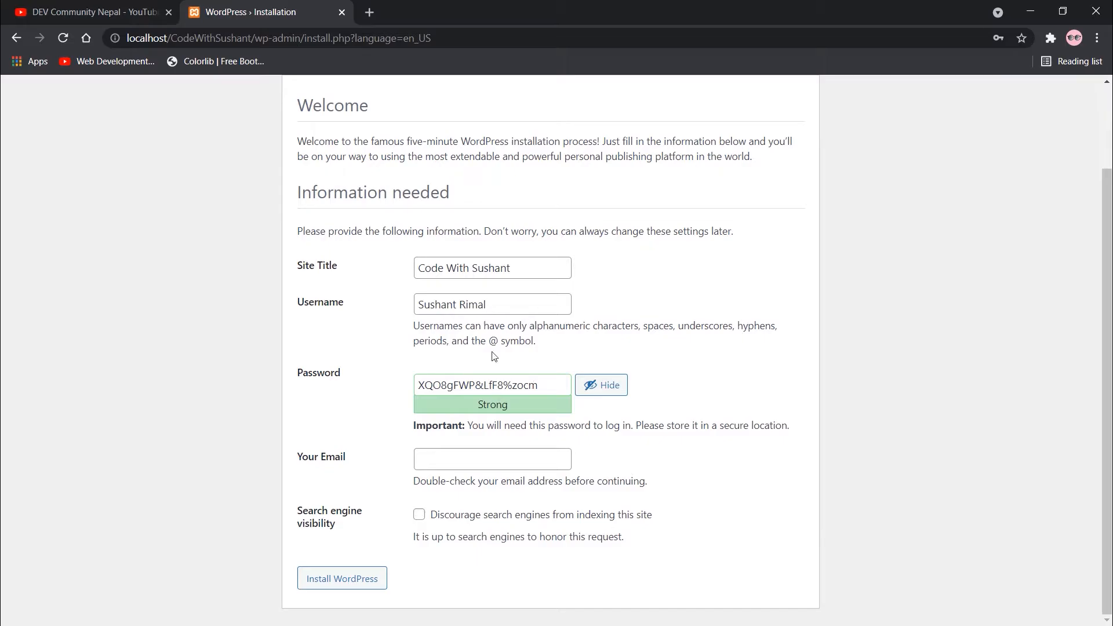
drag(499, 307, 361, 296)
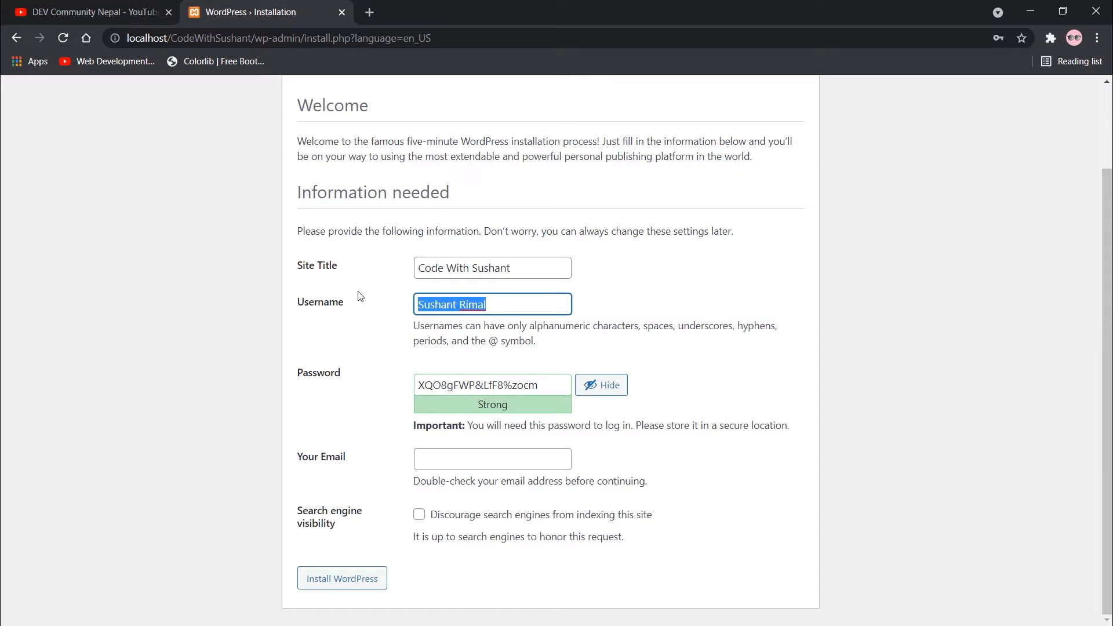
text(admin)
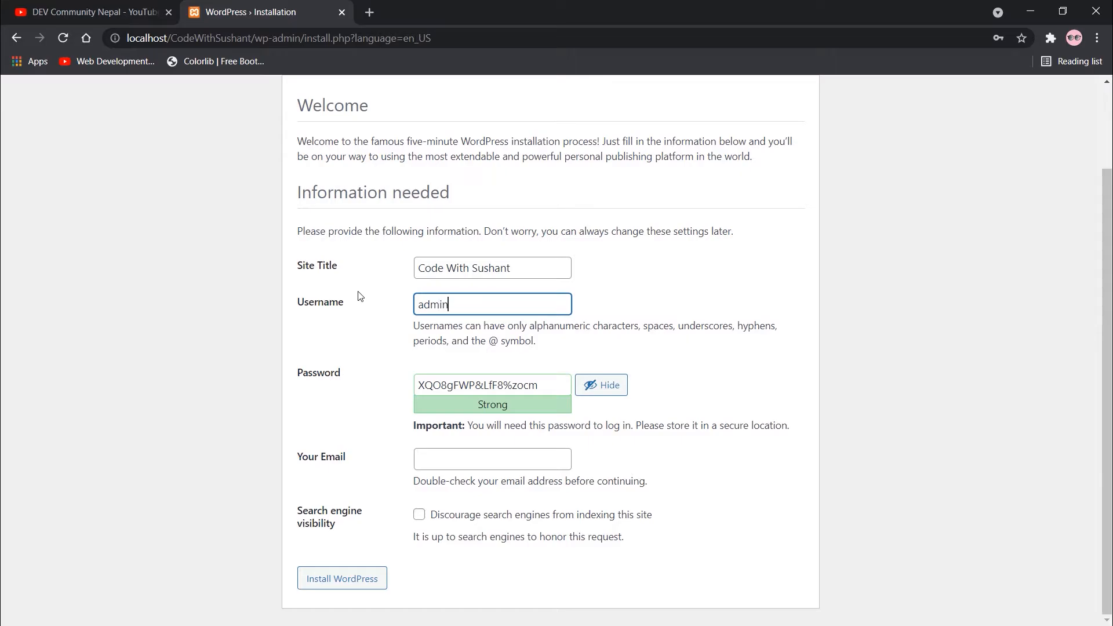
Replace the generated password with 'admin' and confirm use of the weak password.
double_click(481, 393)
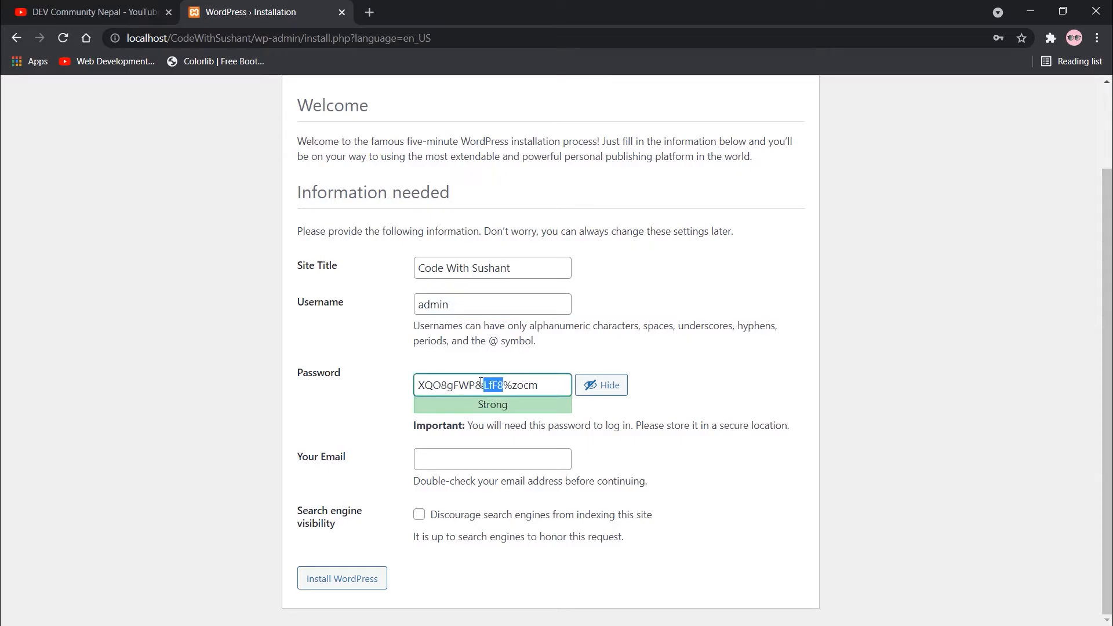
key(ctrl+a)
text(admin)
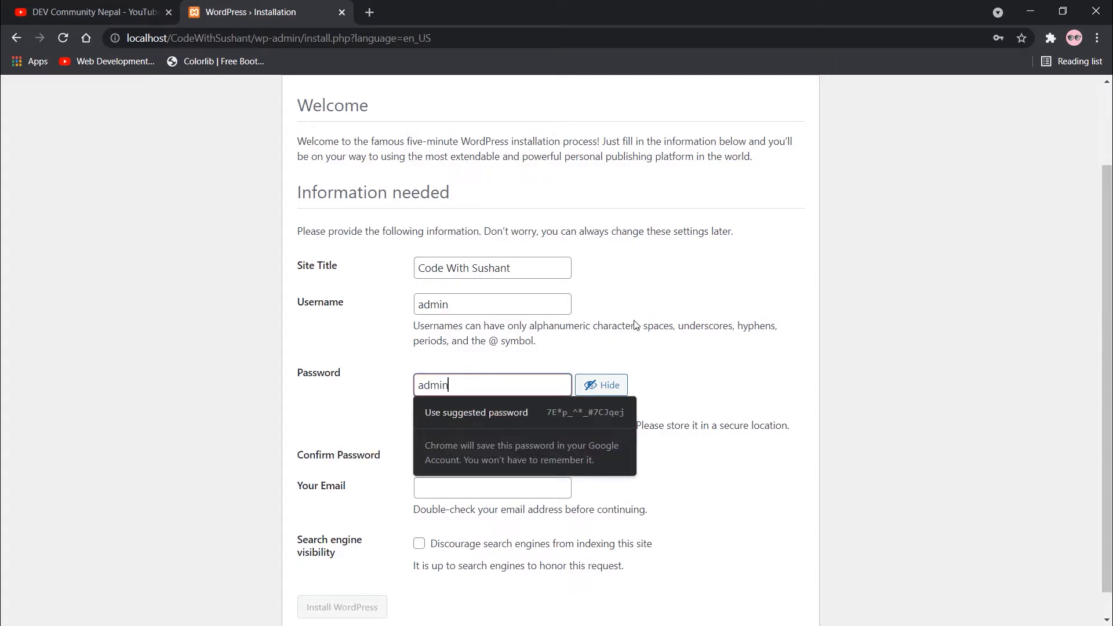
click(623, 357)
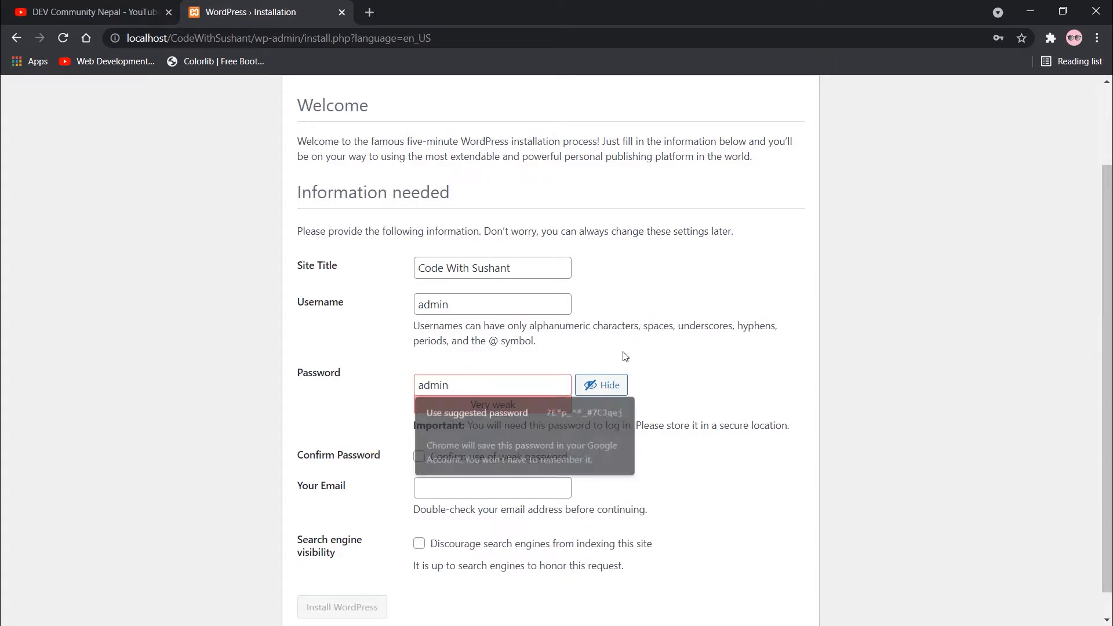
scroll(624, 356, down, 1)
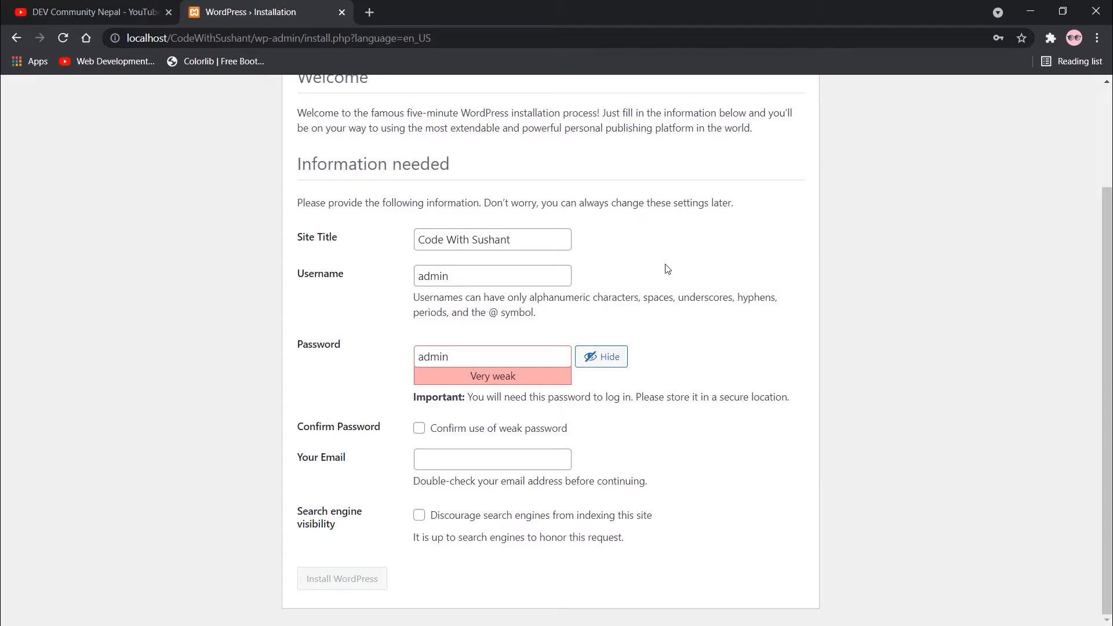
scroll(667, 269, up, 2)
scroll(667, 269, down, 2)
drag(300, 201, 499, 202)
click(402, 200)
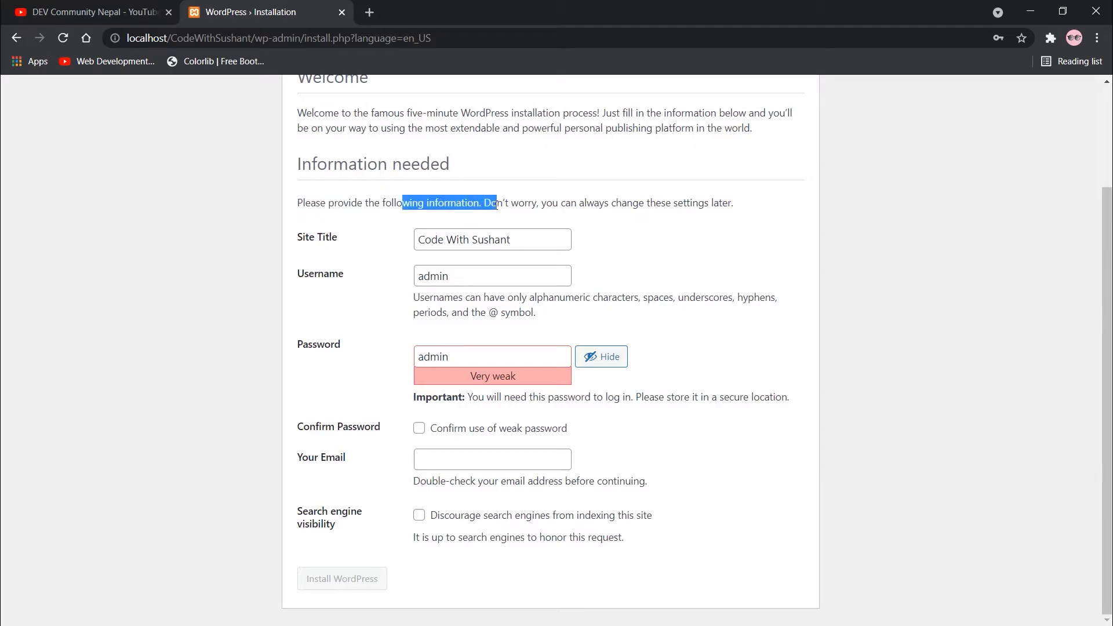
click(461, 210)
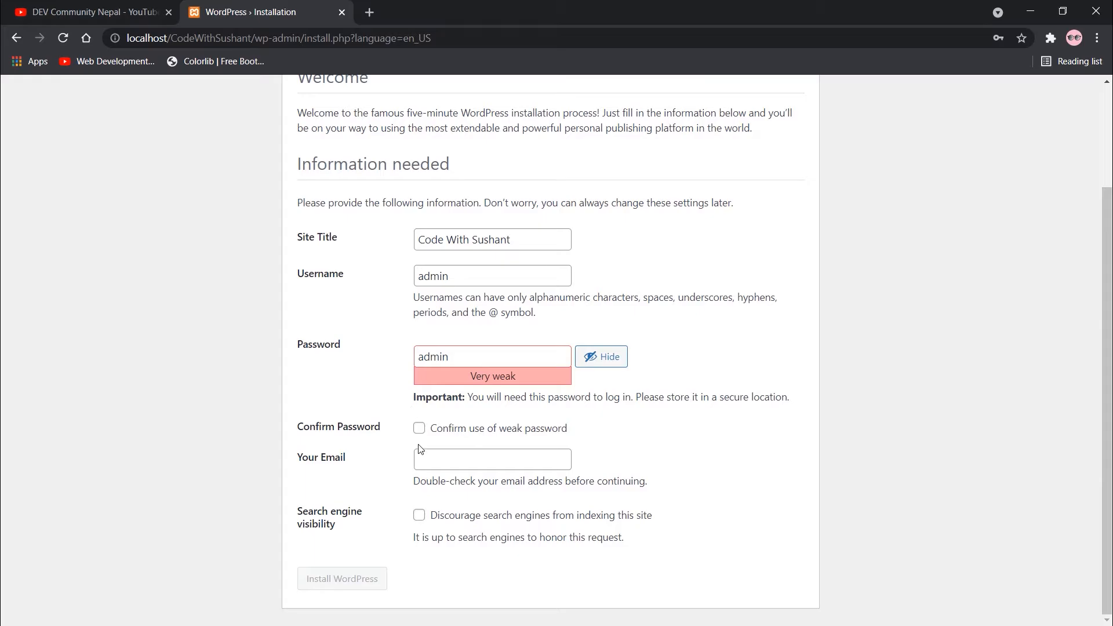
click(420, 429)
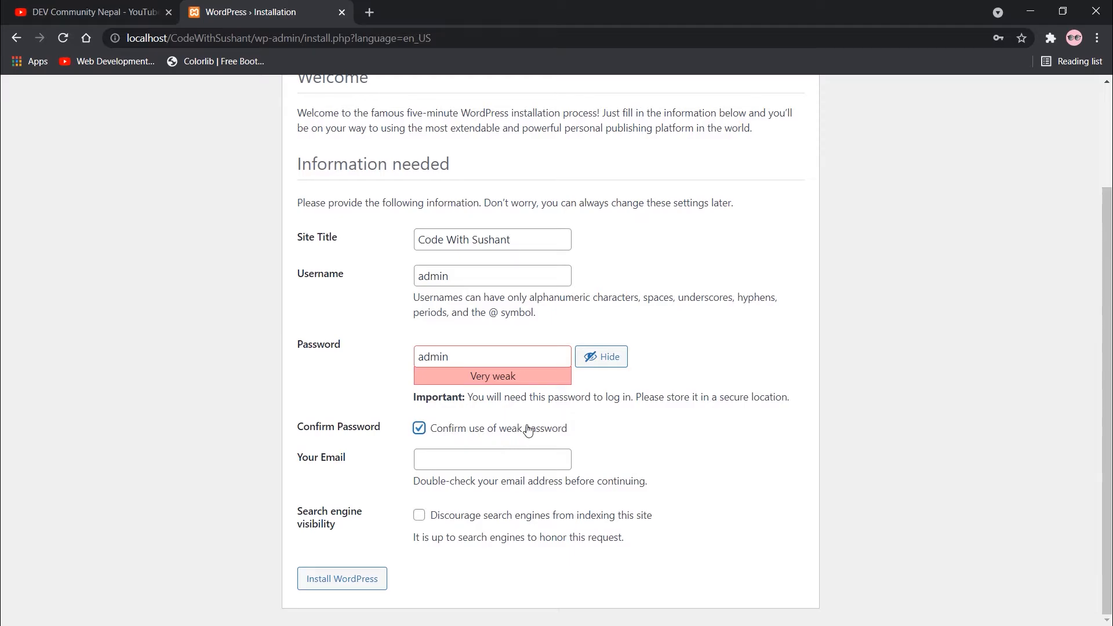
Enter the admin's e-mail address in the Your Email field.
click(444, 465)
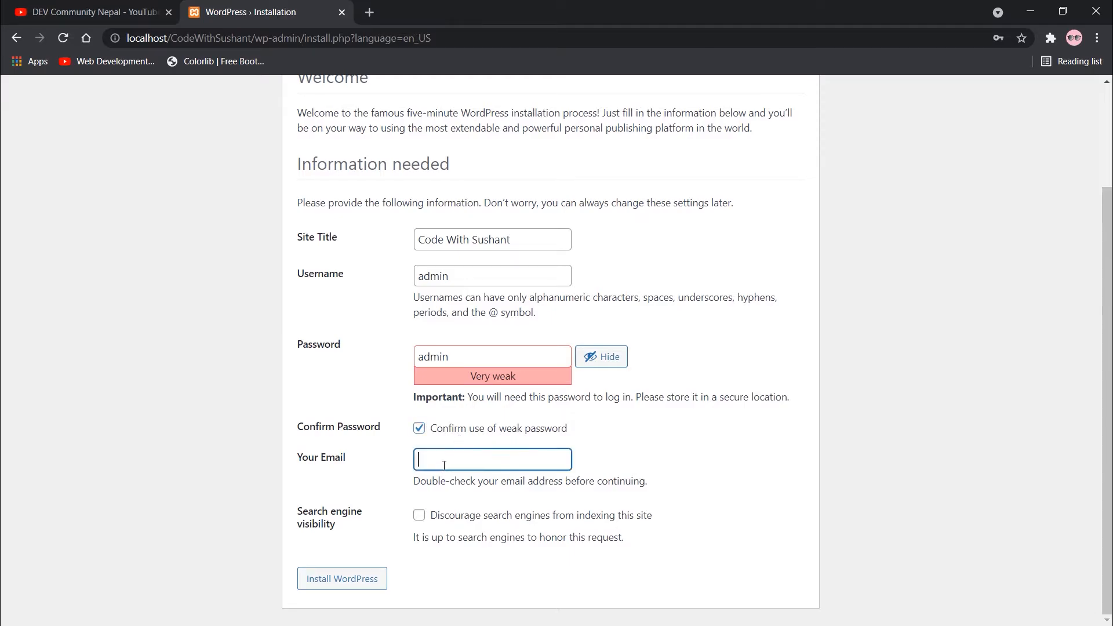
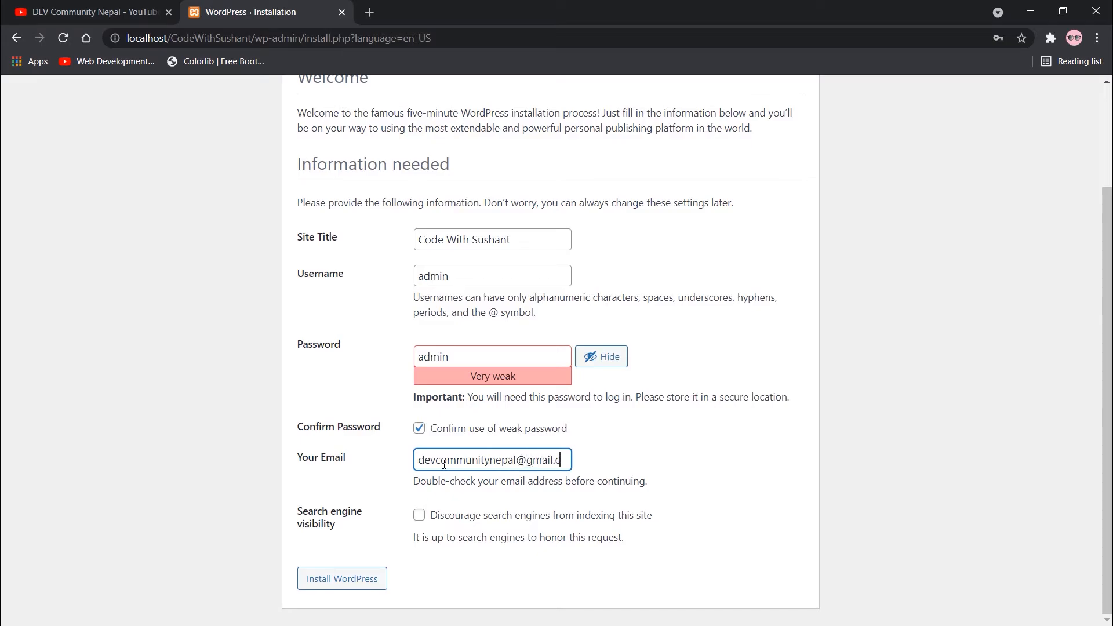
scroll(445, 472, up, 2)
scroll(445, 483, down, 2)
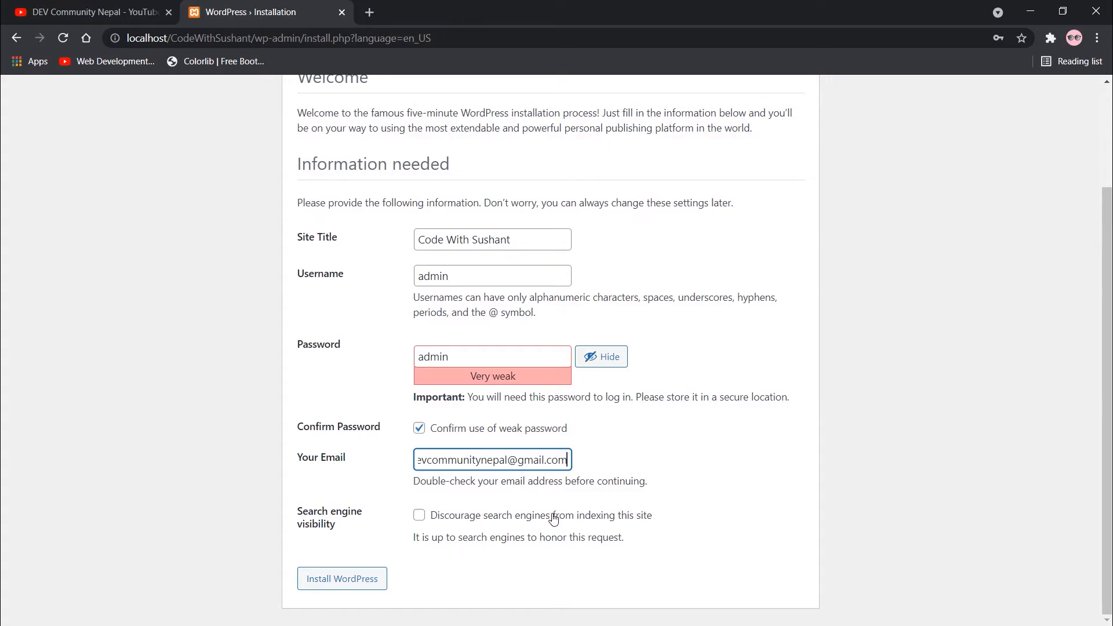
Leave 'Discourage search engines from indexing this site' unticked.
click(426, 522)
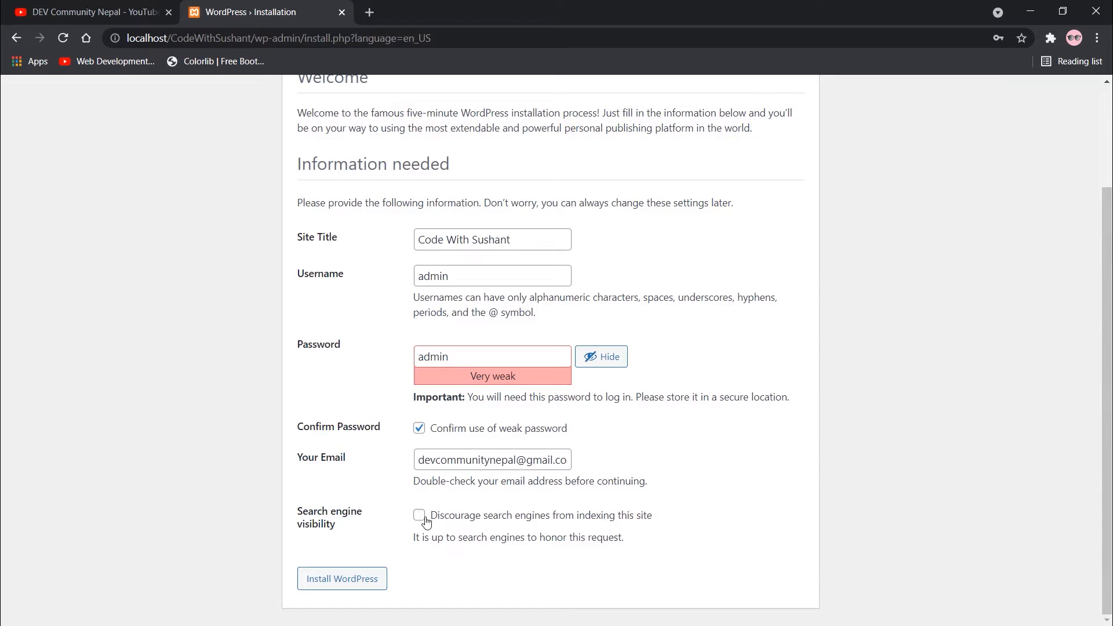
click(426, 521)
click(425, 520)
click(426, 520)
click(378, 517)
Recheck the site title, then submit the form with Install WordPress.
scroll(442, 313, up, 1)
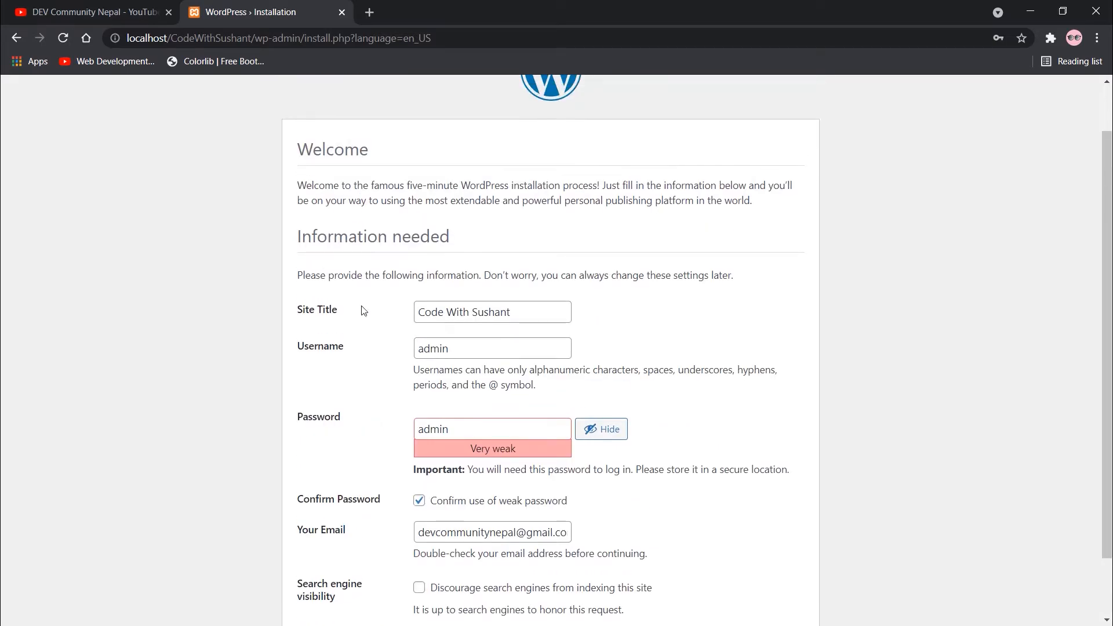
double_click(305, 309)
click(309, 316)
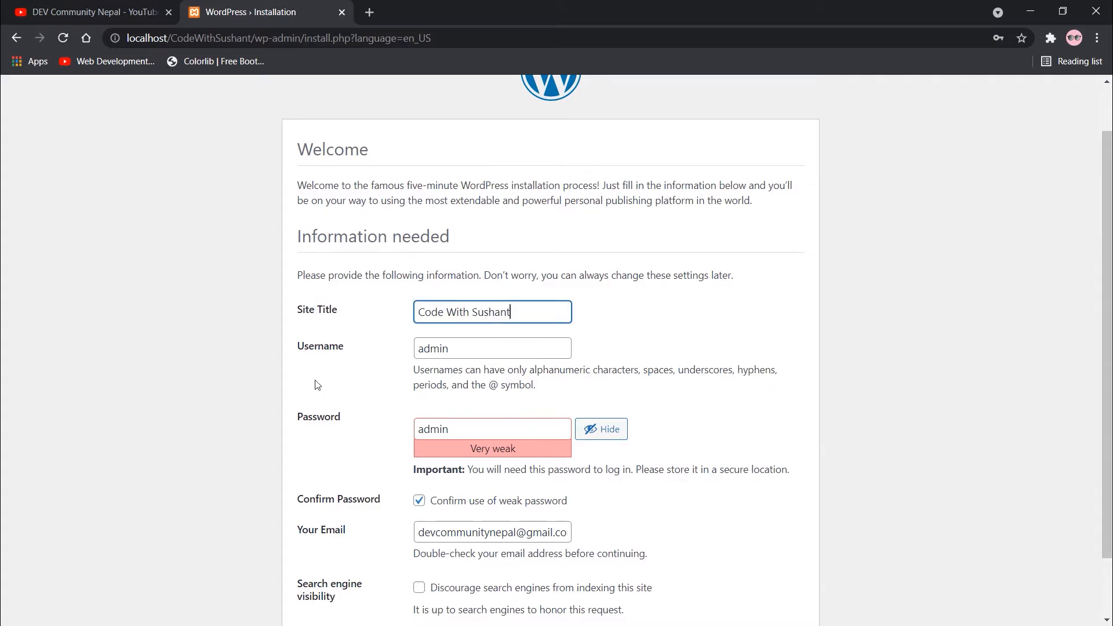
scroll(316, 382, down, 1)
drag(316, 348, 342, 349)
click(318, 380)
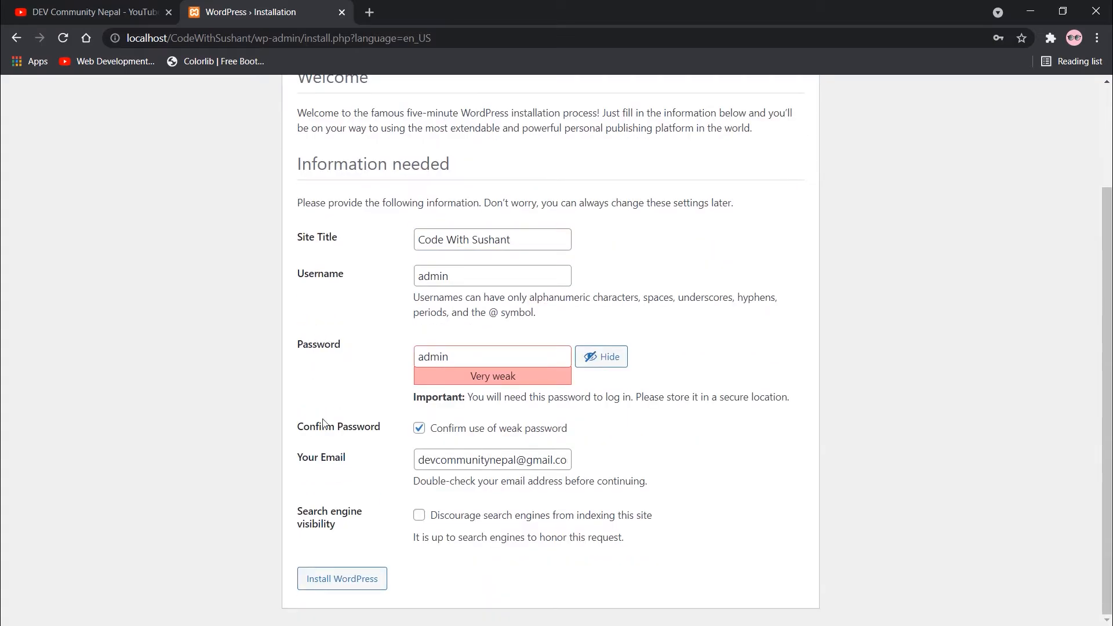
click(354, 578)
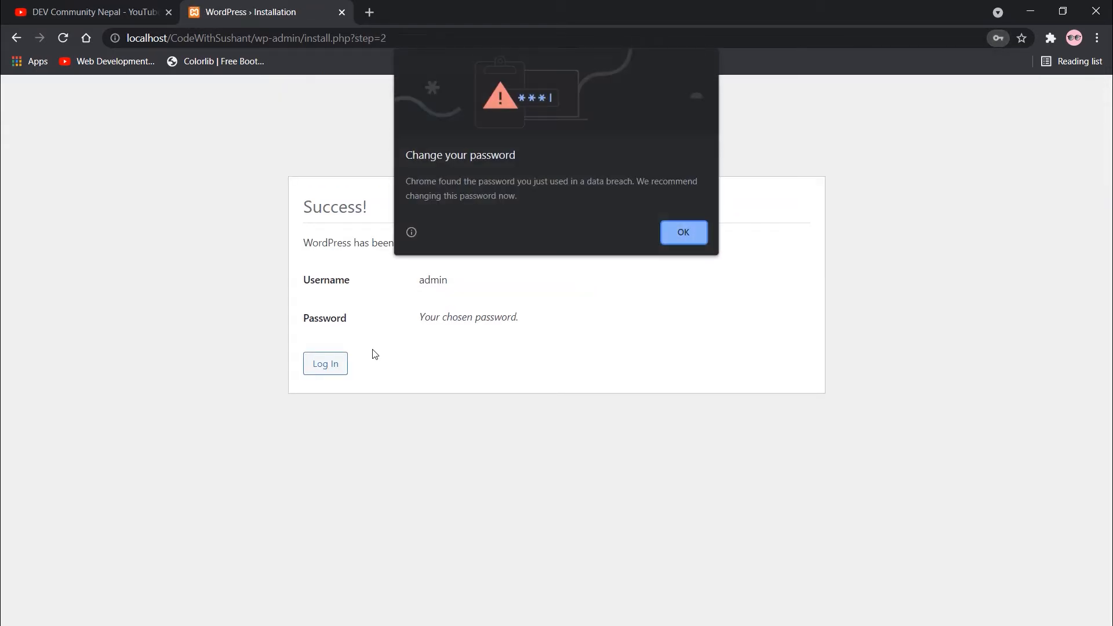
Dismiss Chrome's breached-password warning and save the admin login in the browser.
click(684, 234)
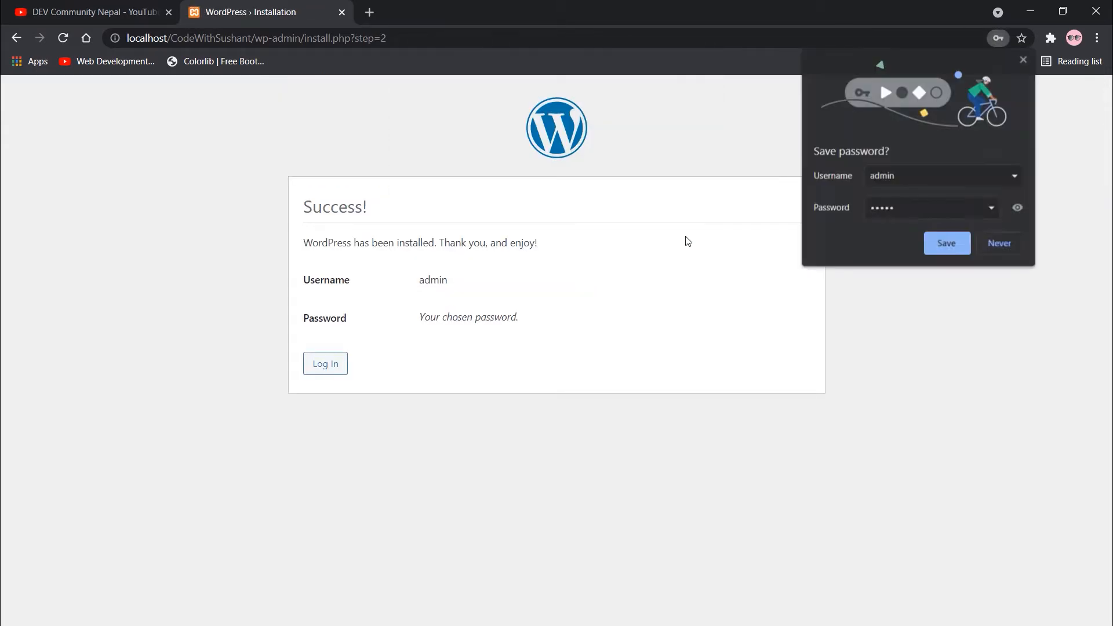
click(941, 242)
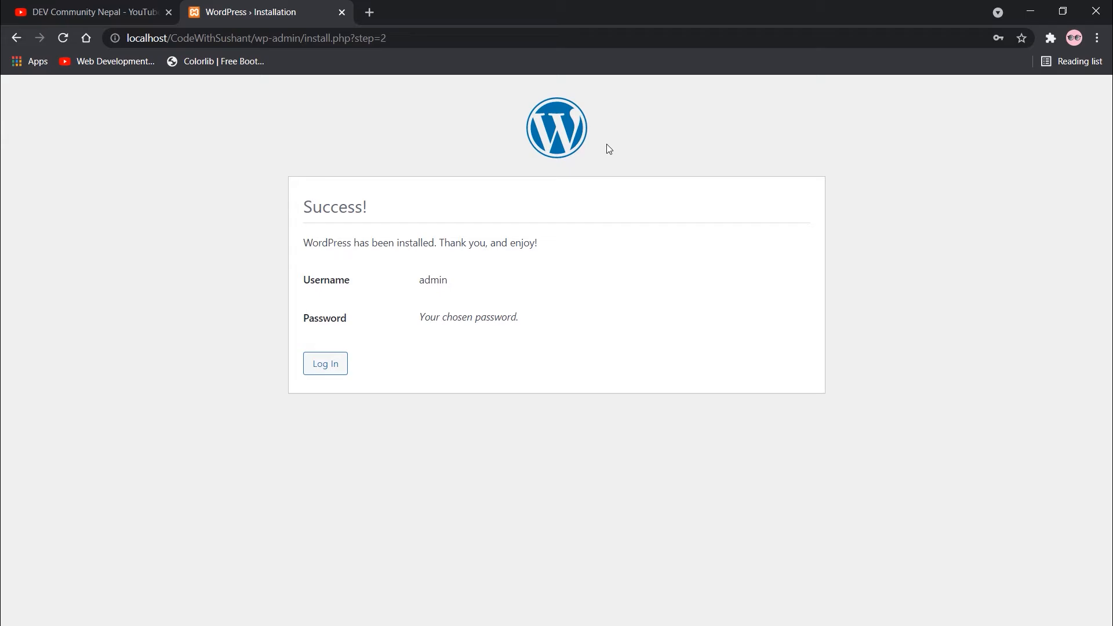
Look over the DEV Community Nepal channel page, then return to the WordPress Installation tab.
click(140, 8)
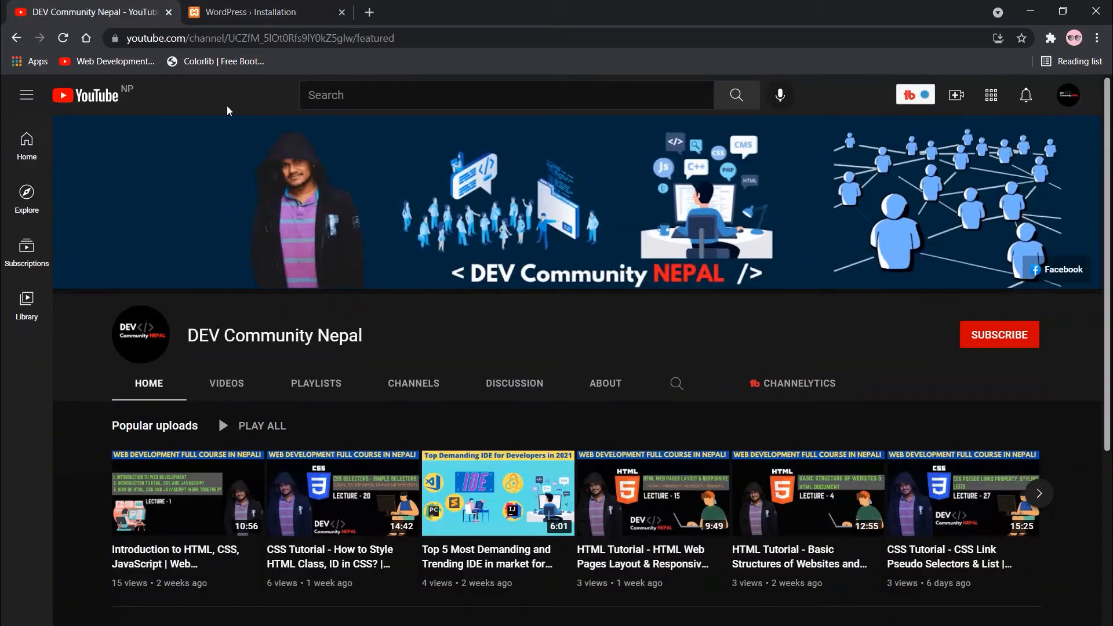
scroll(367, 317, down, 2)
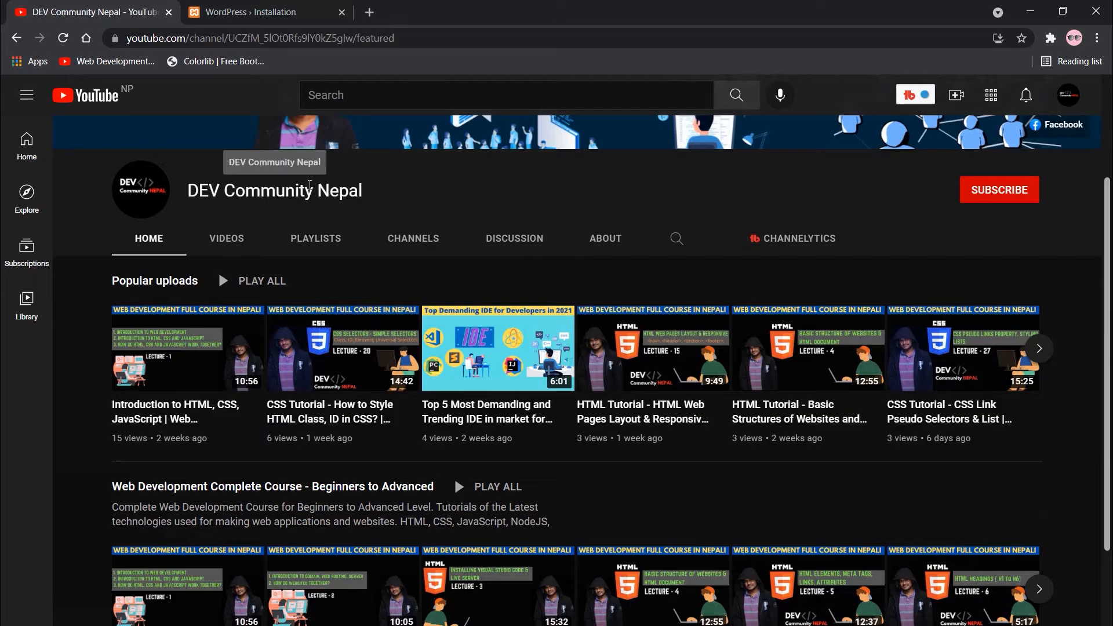
drag(295, 182, 386, 188)
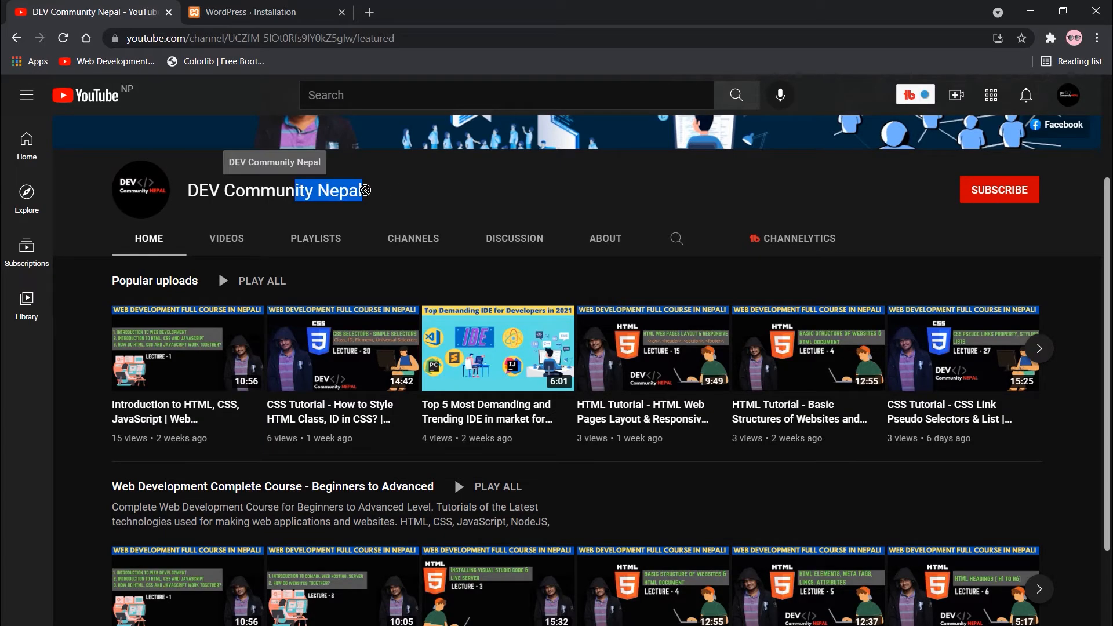
click(389, 194)
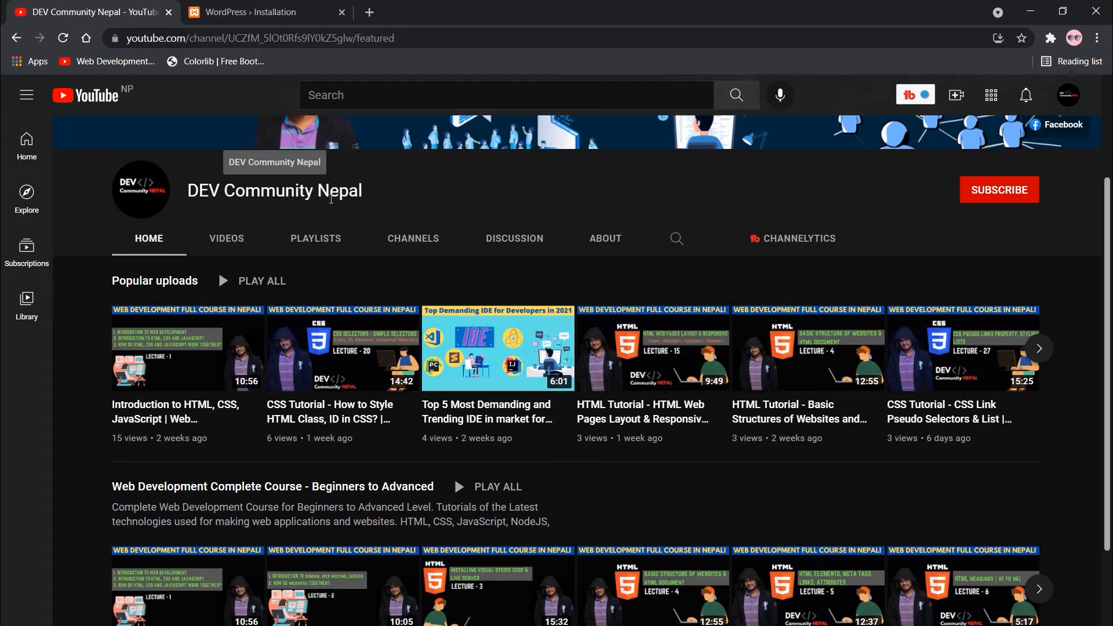
drag(191, 192, 246, 193)
click(364, 196)
click(436, 196)
scroll(446, 199, up, 3)
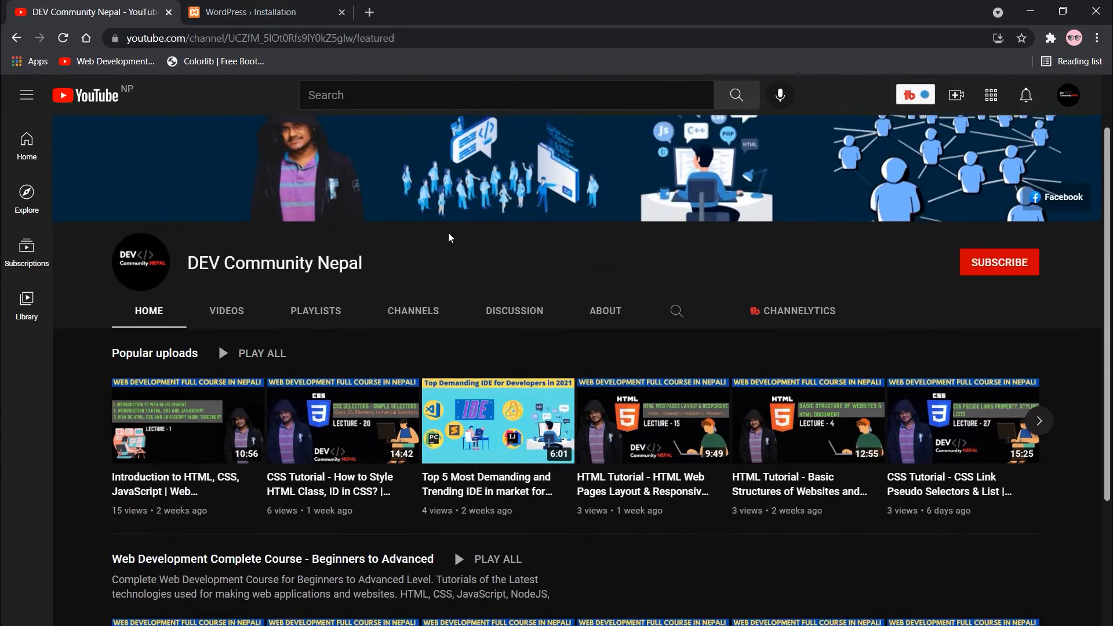
click(283, 8)
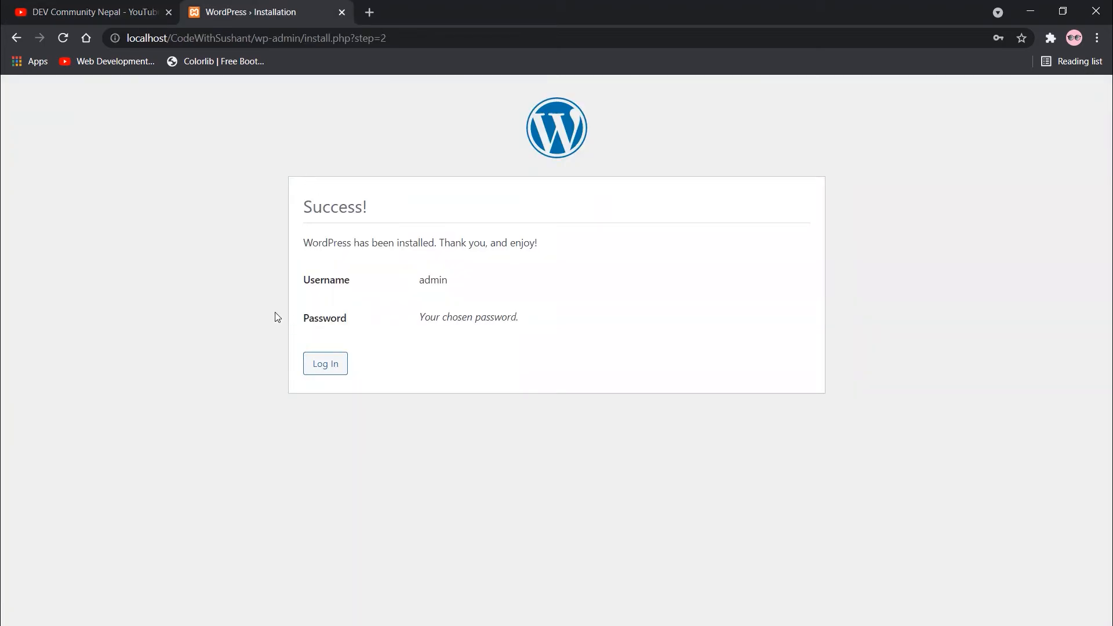
Log in as admin with Chrome's saved credentials and dismiss the password warning.
click(327, 367)
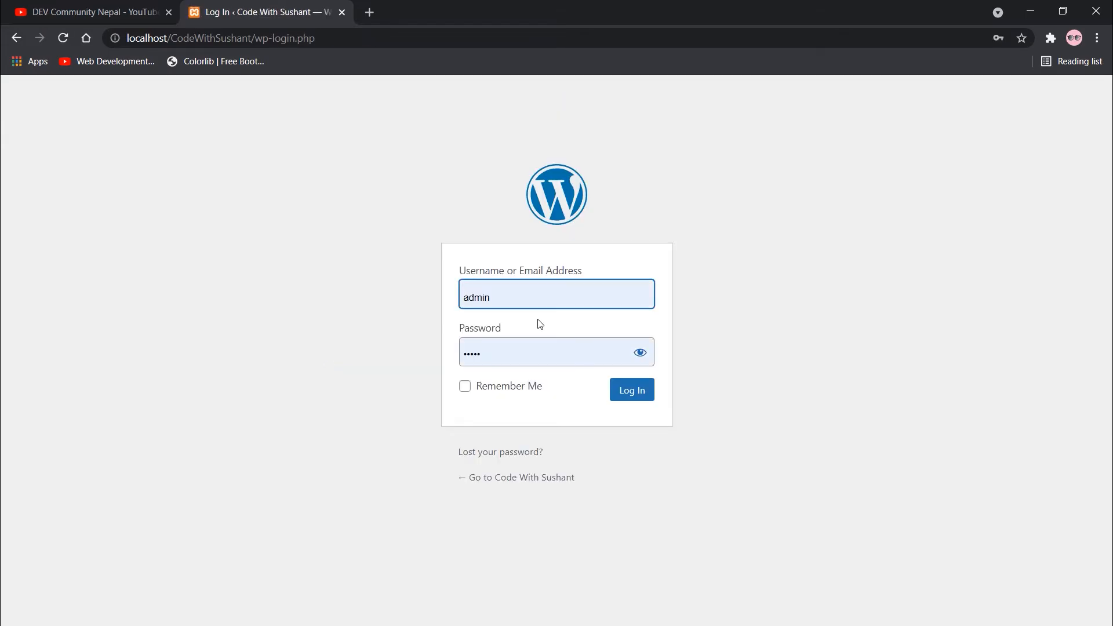
click(506, 291)
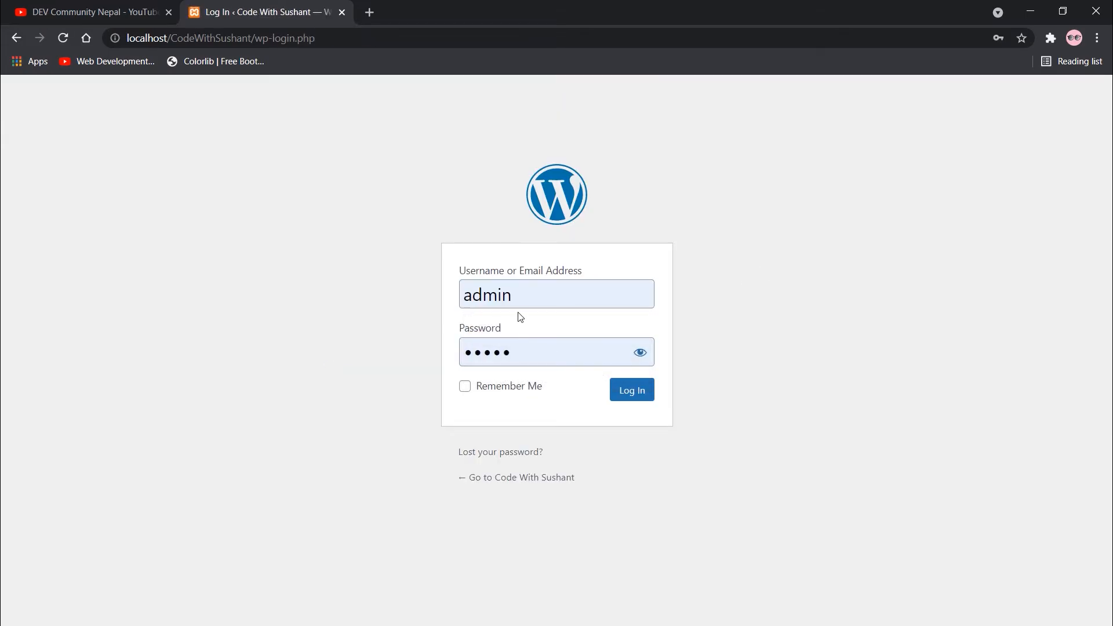
click(643, 396)
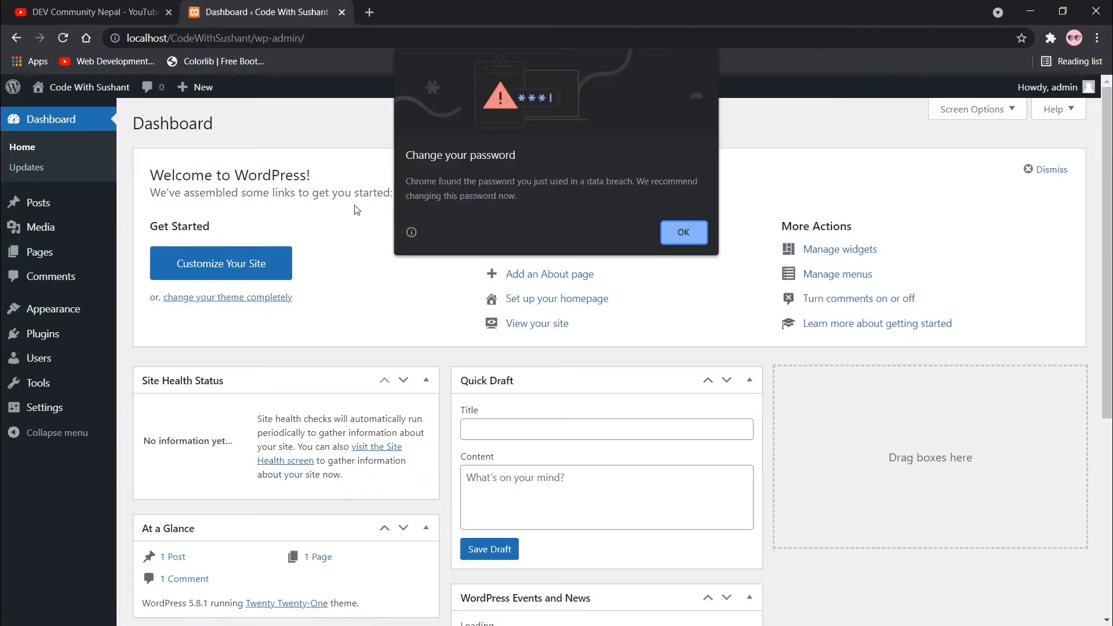
click(669, 227)
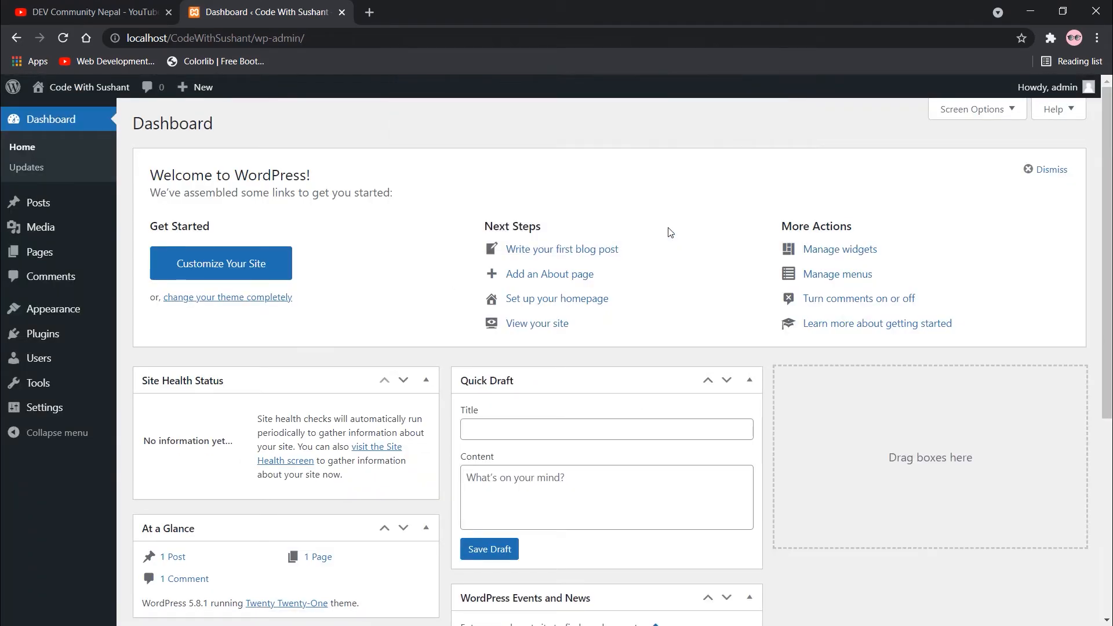
Look over the Welcome to WordPress panel and bring up link options for Visit Site.
scroll(554, 194, down, 1)
scroll(340, 221, down, 4)
scroll(341, 238, up, 5)
drag(165, 172, 345, 191)
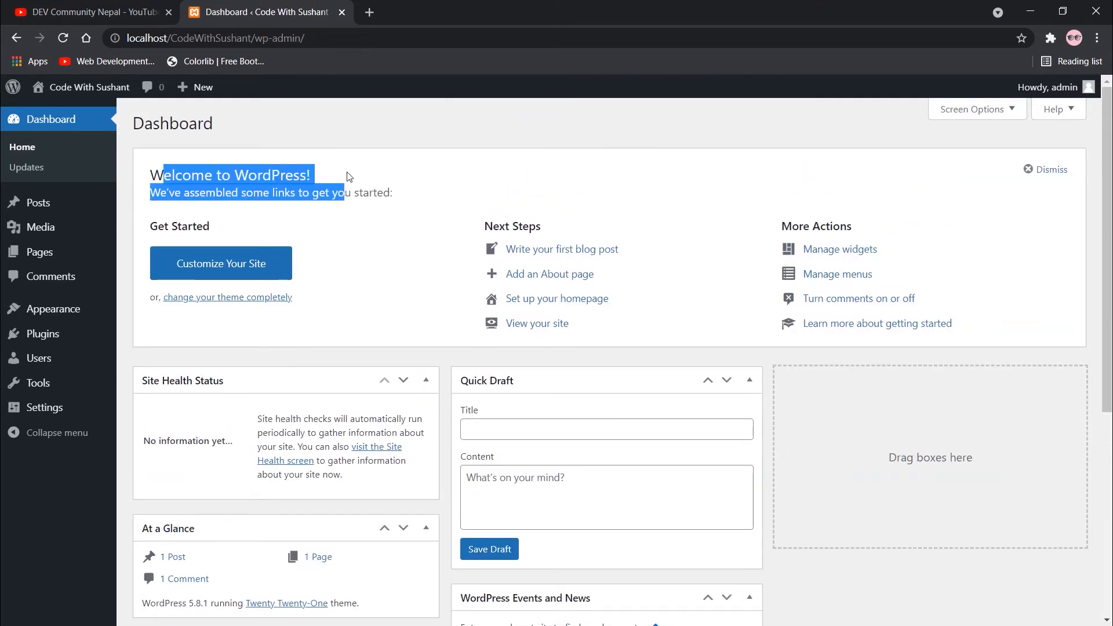
click(346, 131)
mouse_move(55, 91)
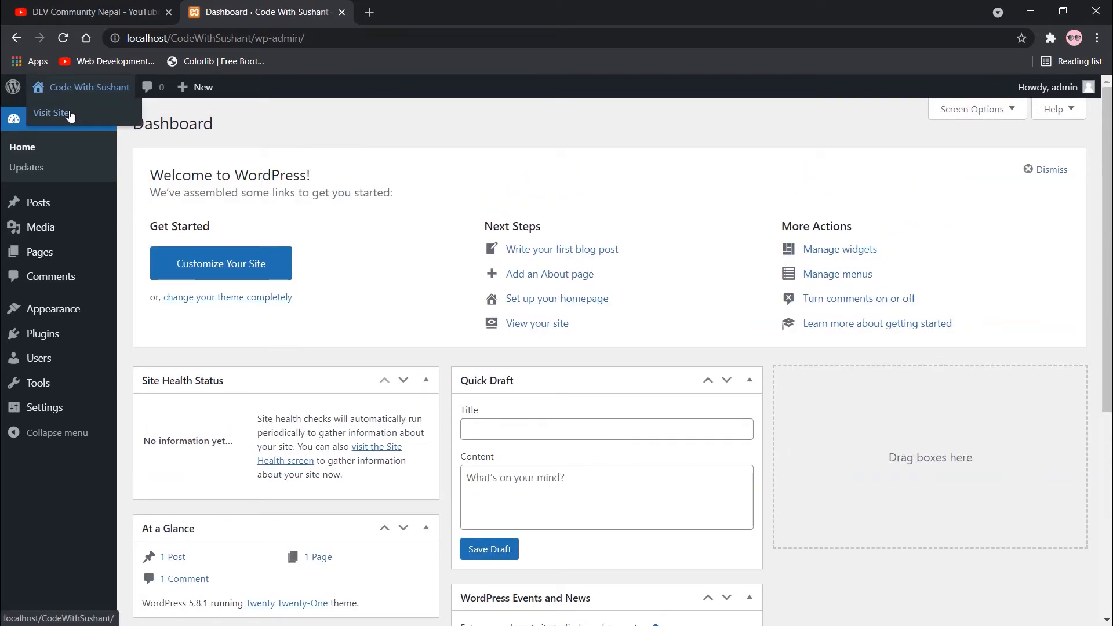
right_click(68, 113)
Open the live site in a new tab and this tab, browsing the Hello world post and footer.
click(78, 119)
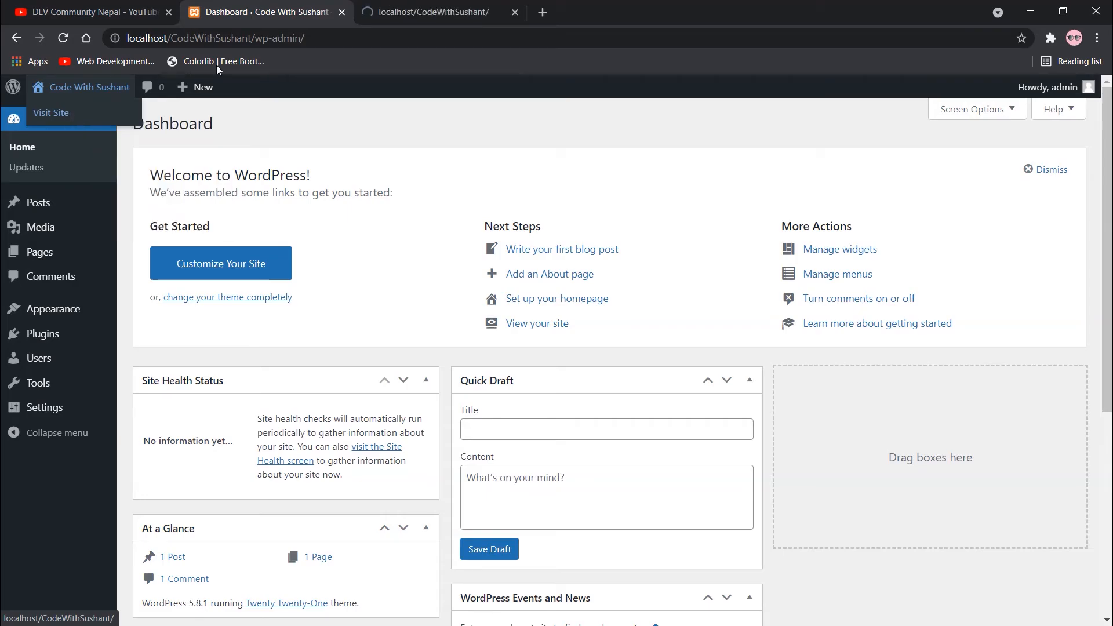
click(62, 113)
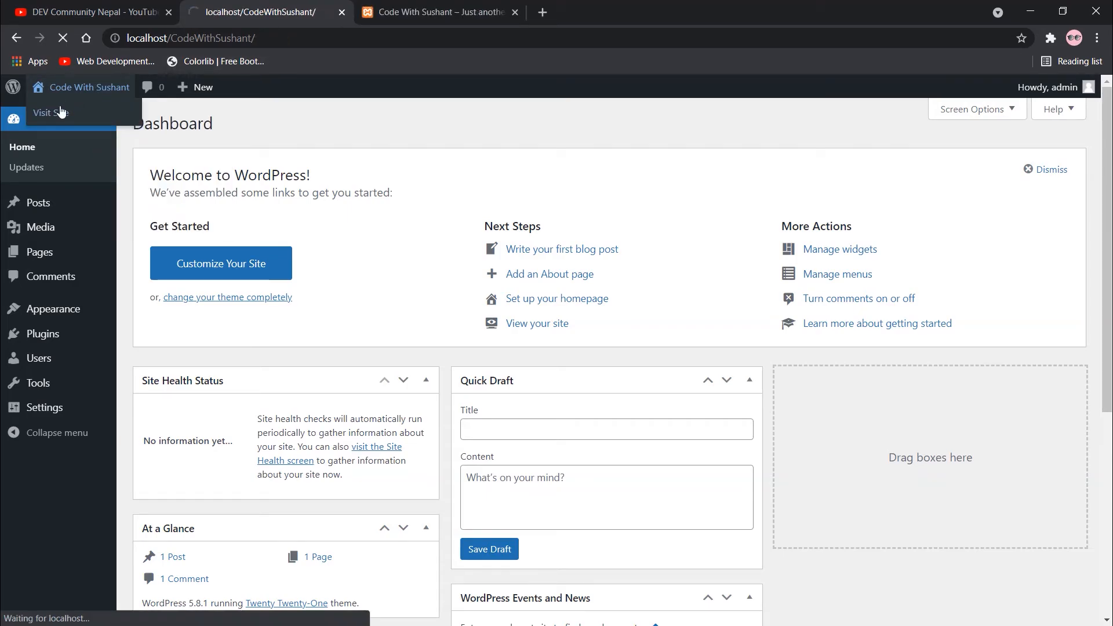
scroll(756, 301, down, 6)
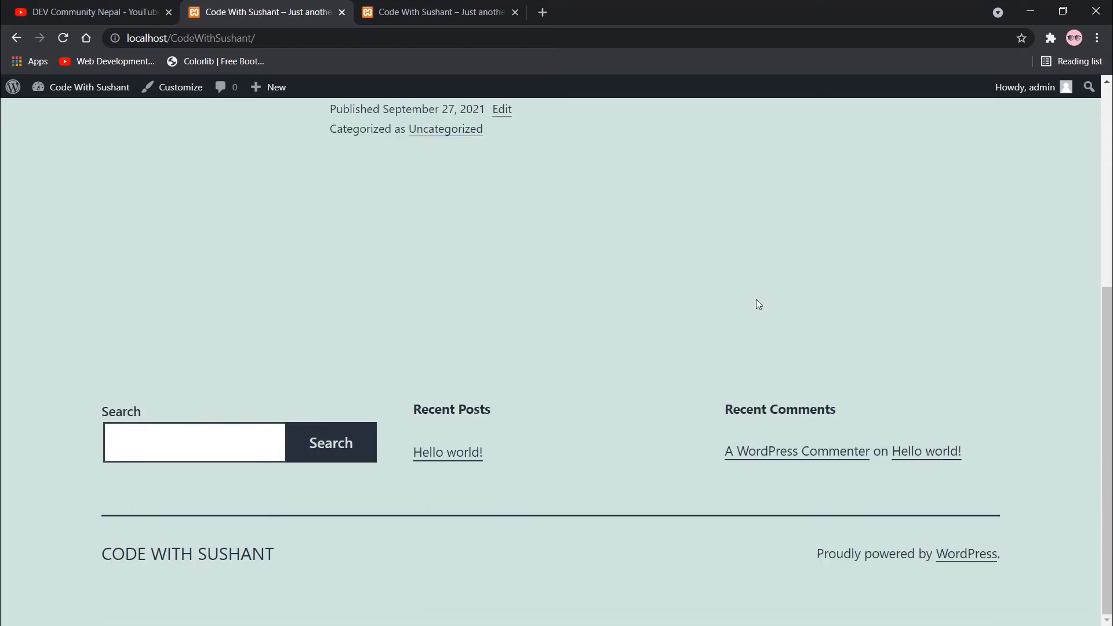
scroll(604, 343, up, 6)
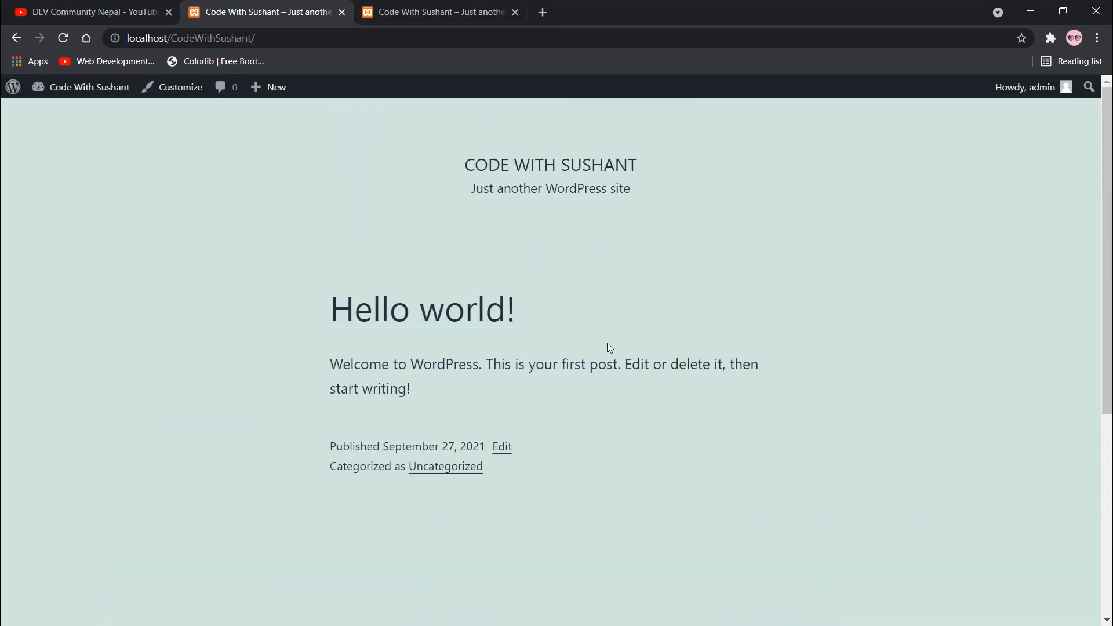
scroll(607, 343, down, 5)
scroll(606, 342, down, 1)
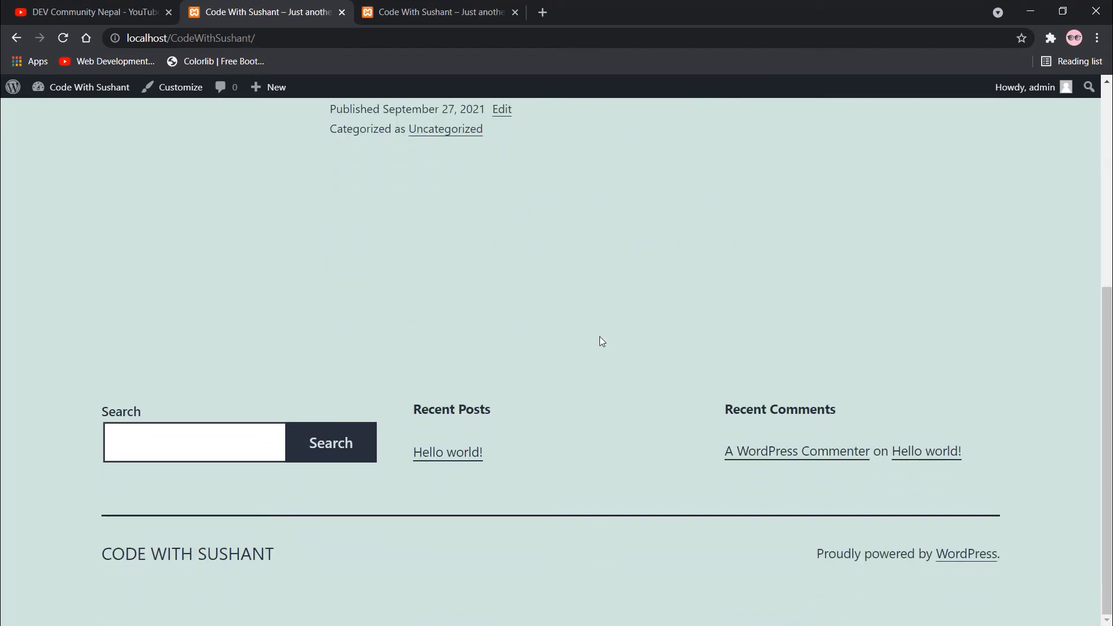
scroll(599, 337, up, 7)
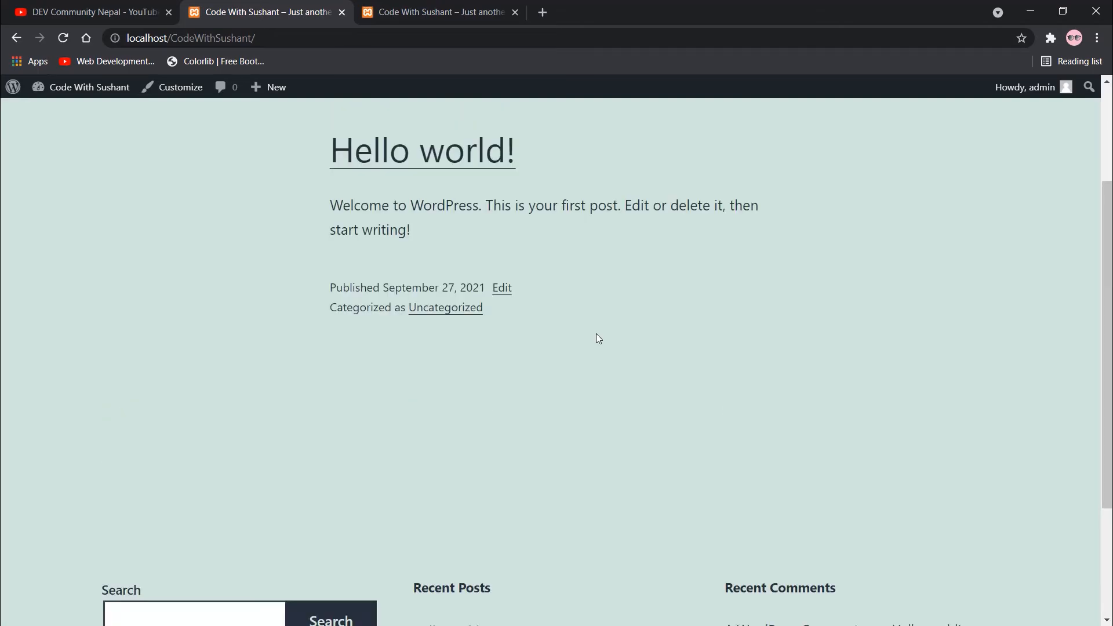
scroll(629, 347, down, 7)
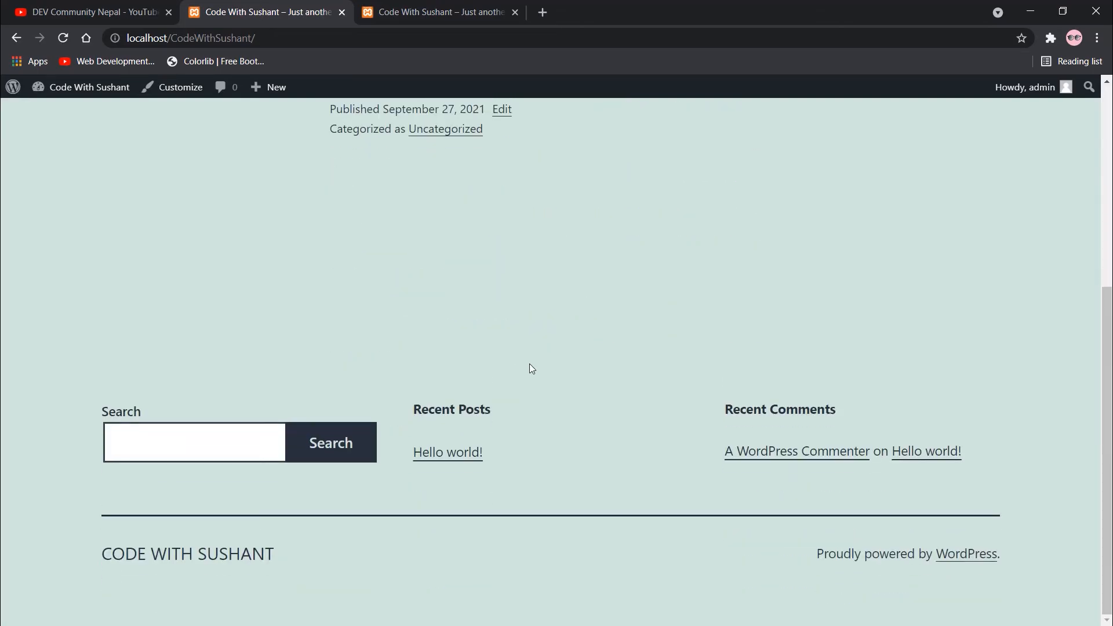
scroll(529, 363, up, 6)
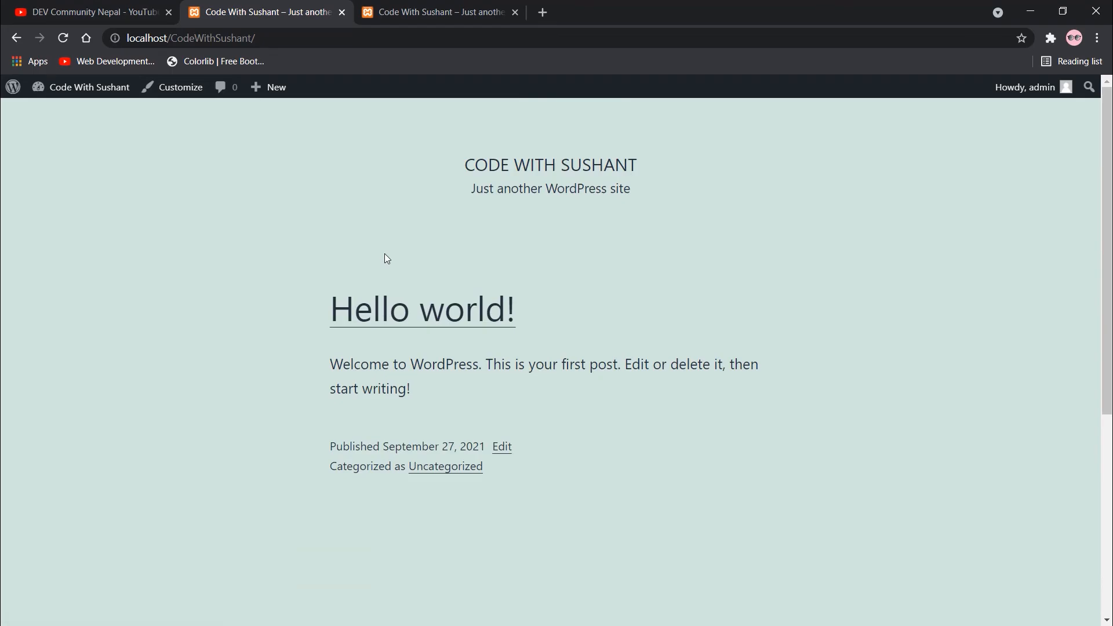
scroll(447, 261, down, 6)
scroll(443, 313, up, 5)
scroll(436, 336, up, 1)
click(463, 12)
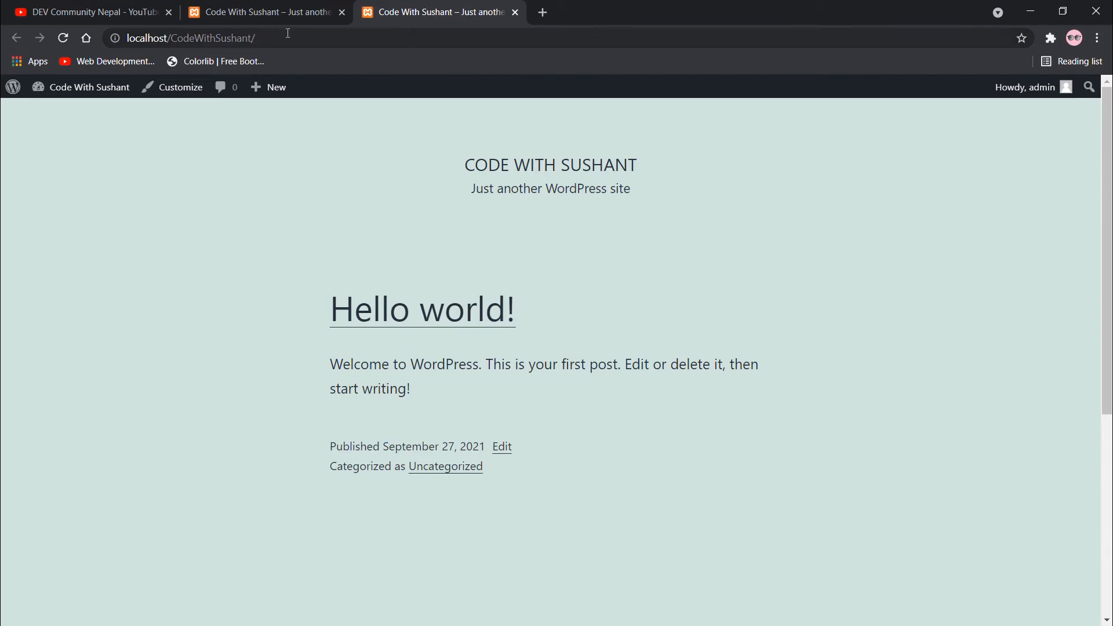
click(273, 11)
Go back to the admin Dashboard and dismiss the Welcome to WordPress panel.
mouse_move(71, 98)
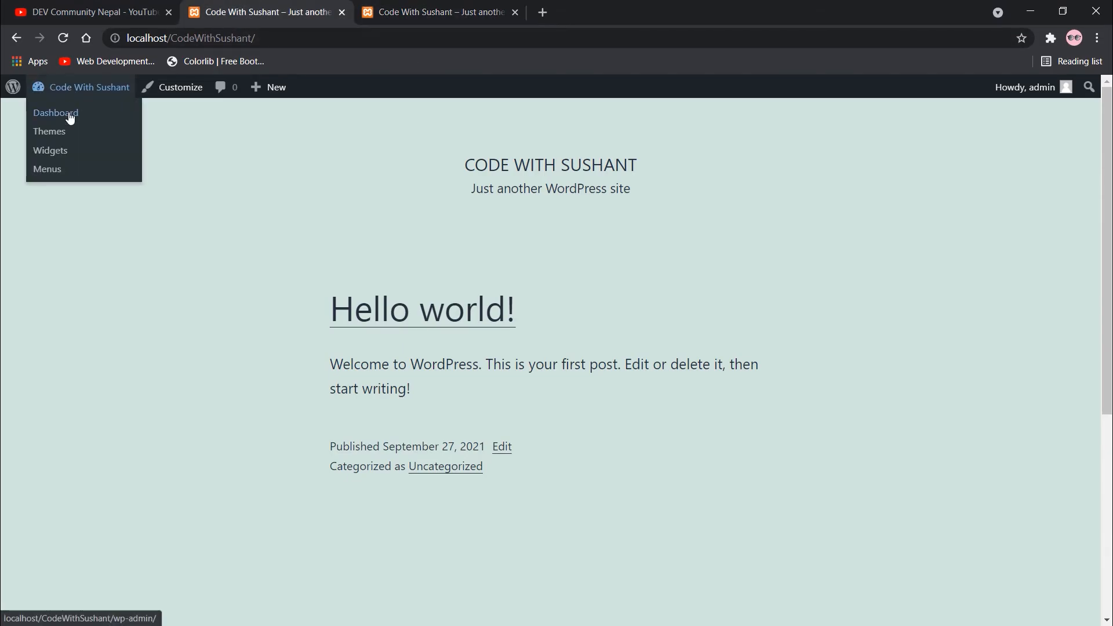
click(71, 118)
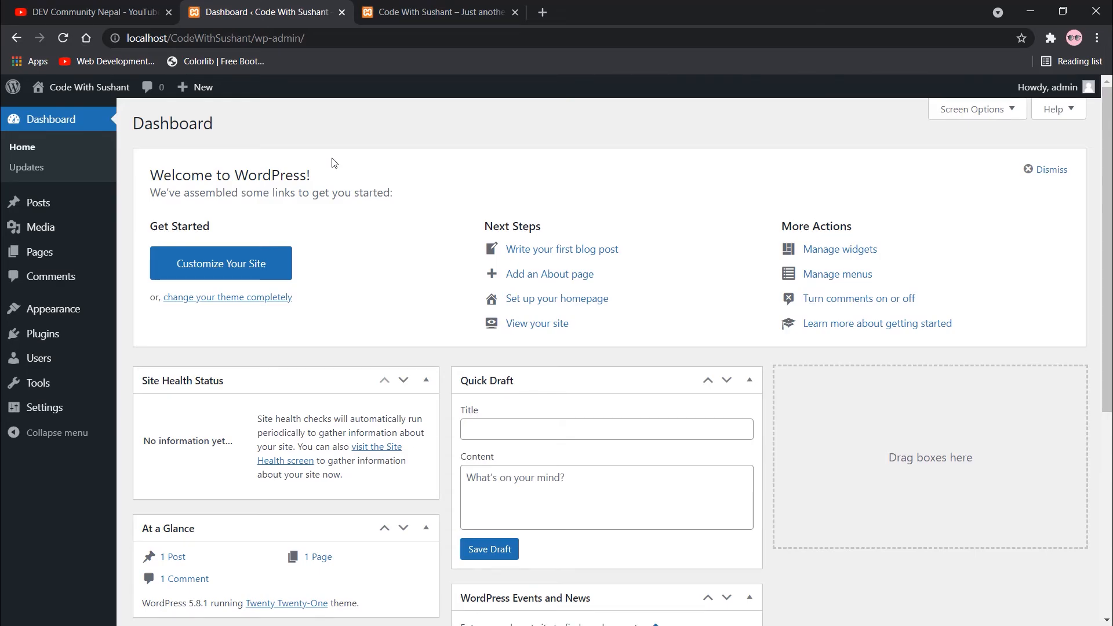
scroll(328, 211, down, 3)
scroll(877, 278, up, 3)
click(1030, 171)
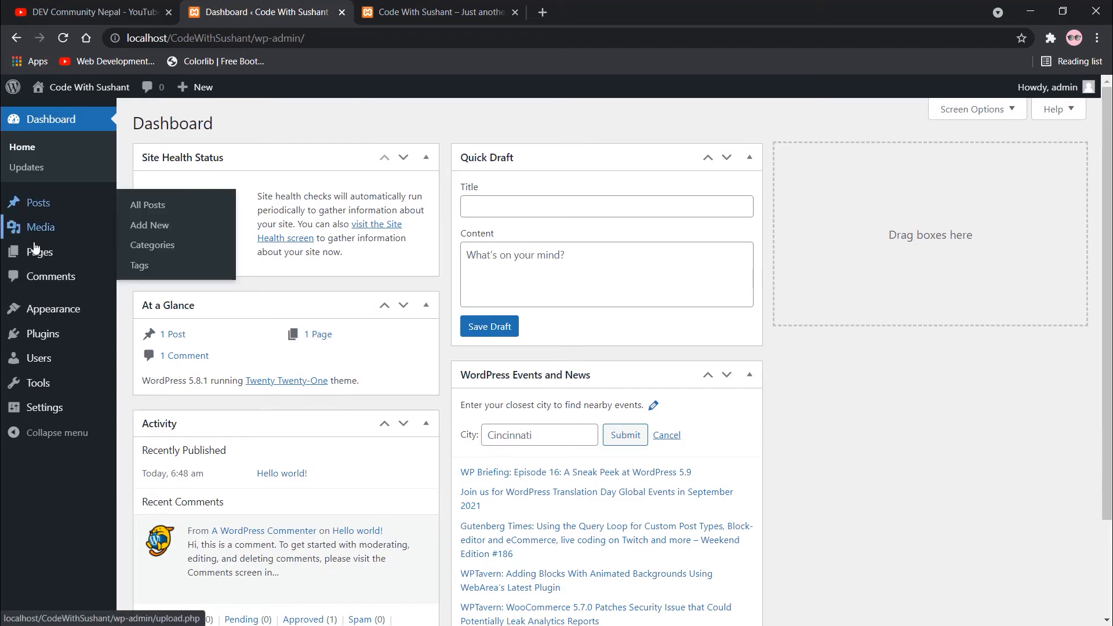
On the site's front-page tab, open the 'Hello world!' post.
mouse_move(44, 264)
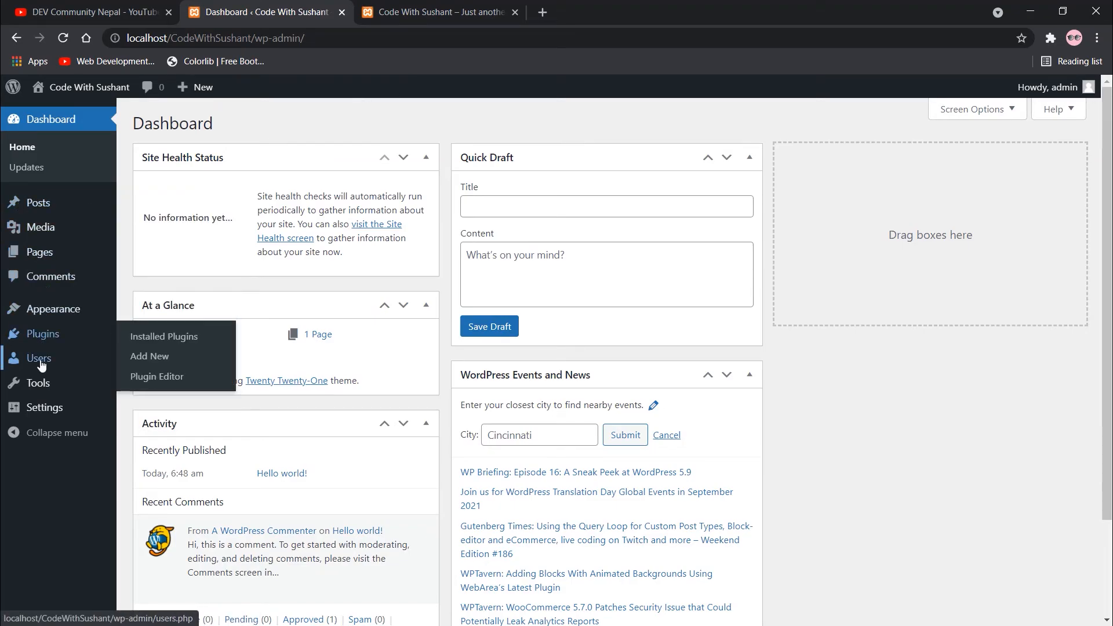
mouse_move(46, 384)
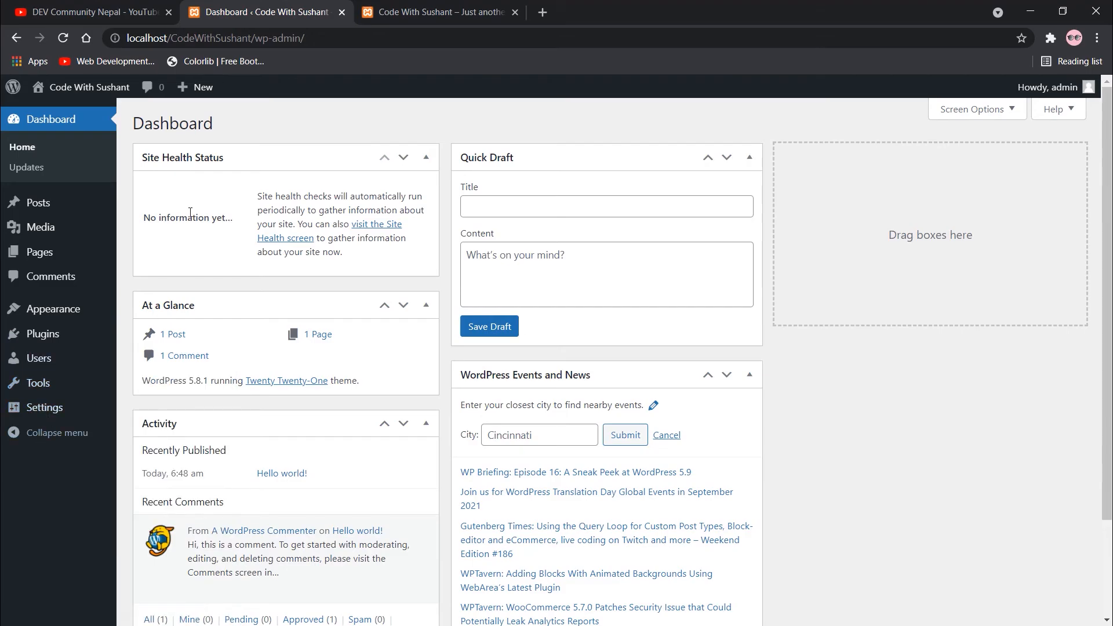
scroll(235, 177, up, 2)
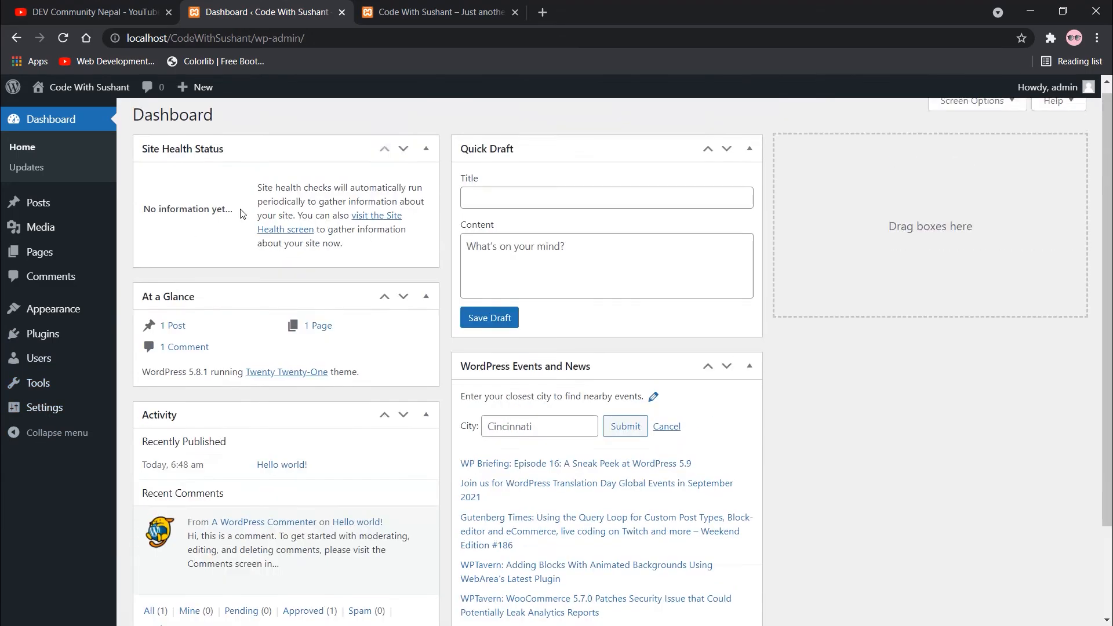
click(489, 7)
scroll(383, 260, down, 1)
click(391, 244)
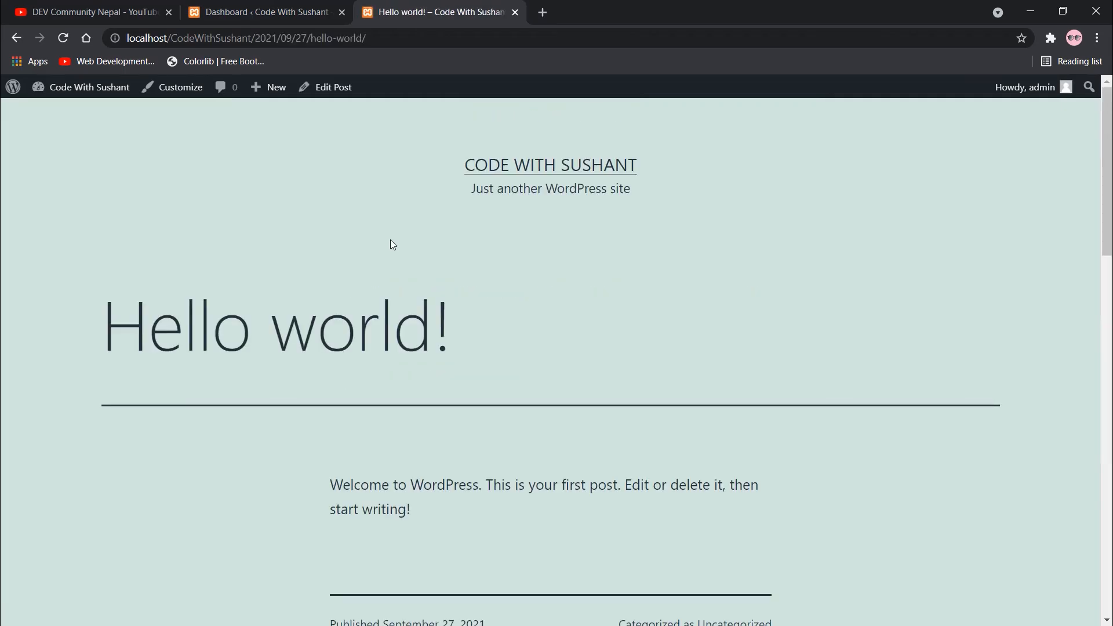
Scroll through the Hello world post and its comment, then switch back to the Dashboard tab.
scroll(660, 325, down, 7)
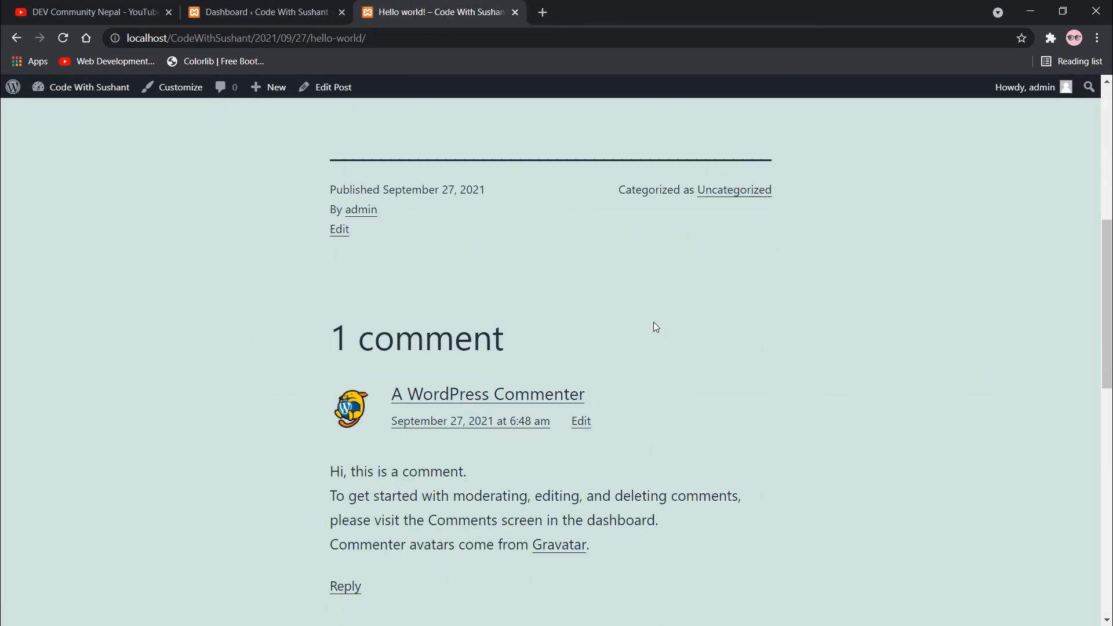
scroll(654, 326, down, 7)
scroll(655, 329, up, 14)
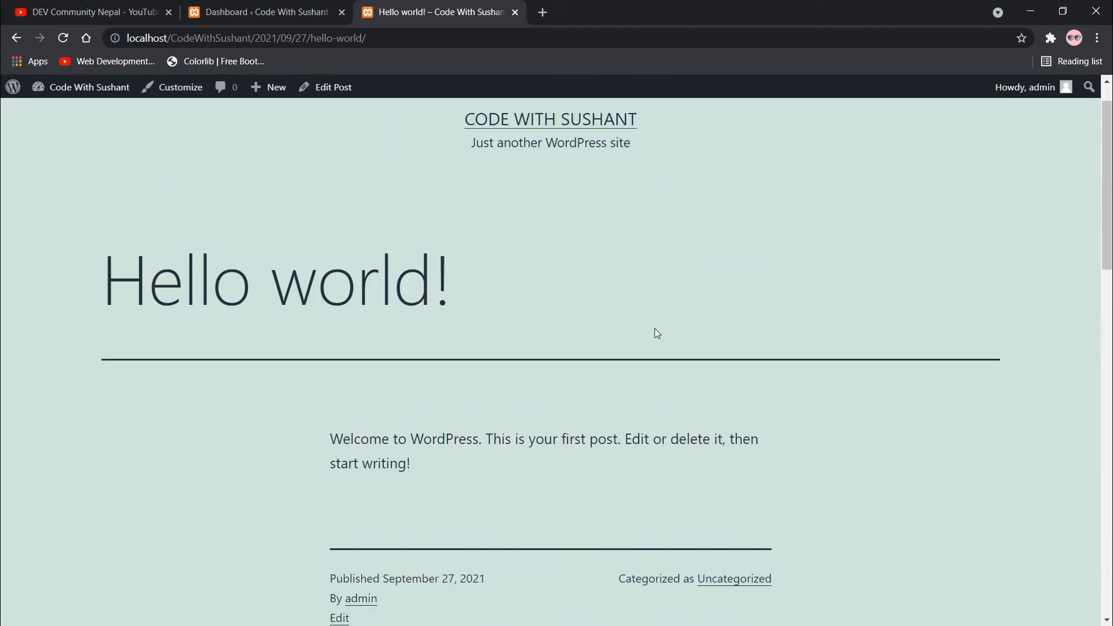
scroll(655, 329, up, 1)
mouse_move(62, 95)
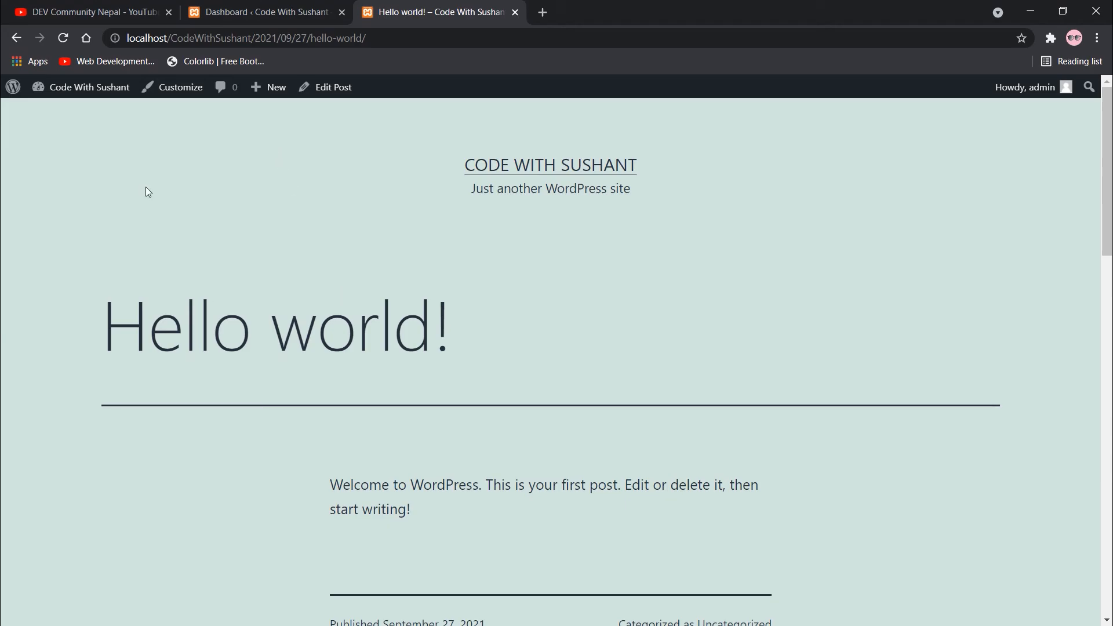
click(174, 5)
click(196, 6)
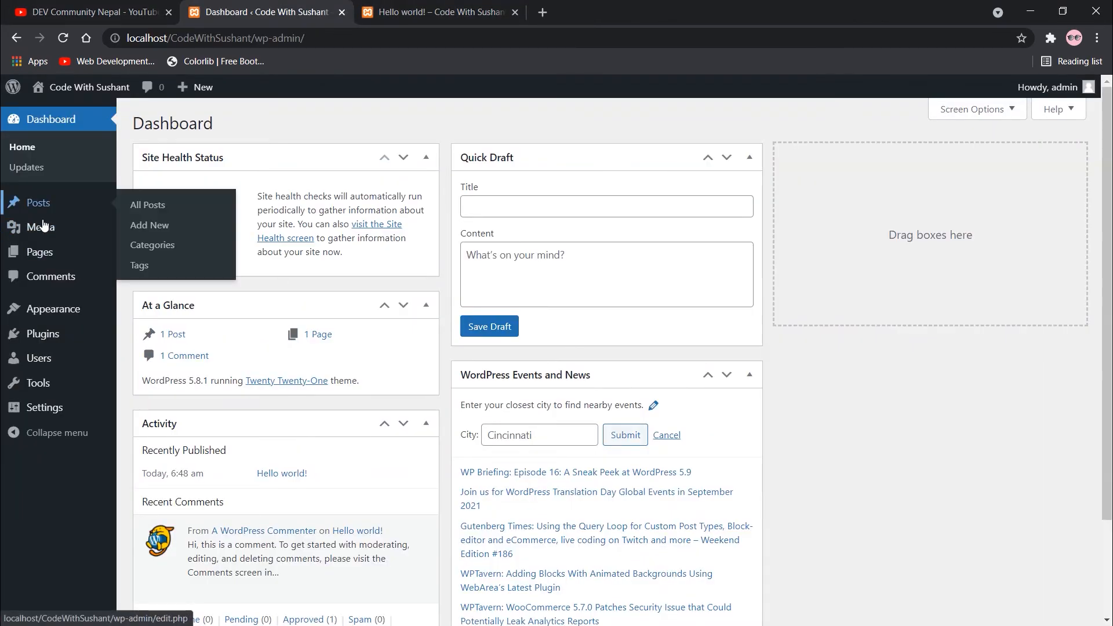
mouse_move(37, 322)
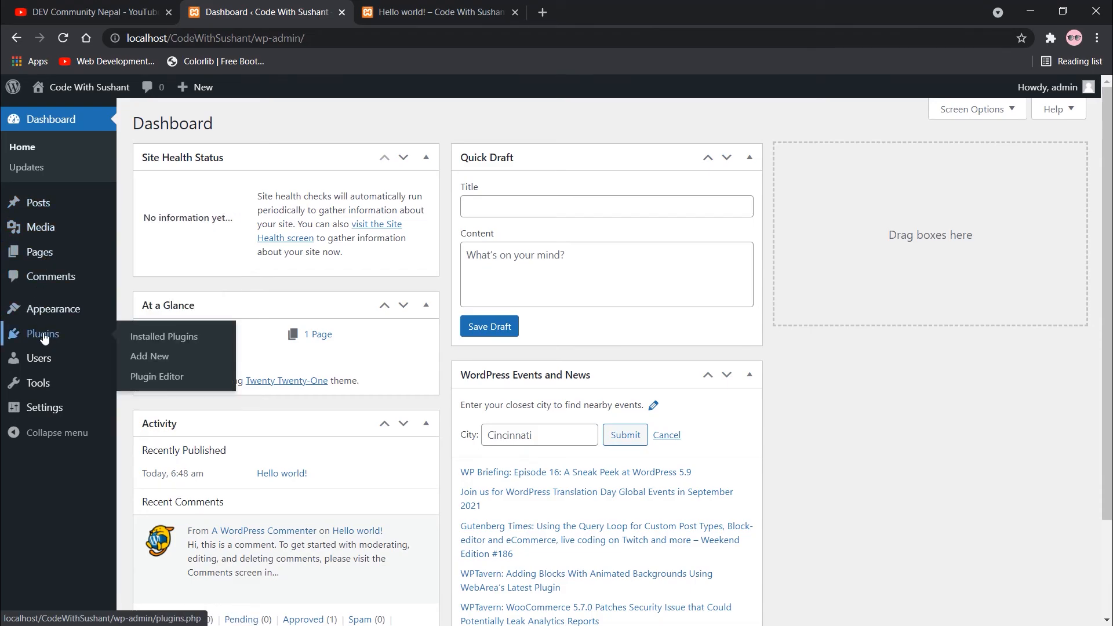